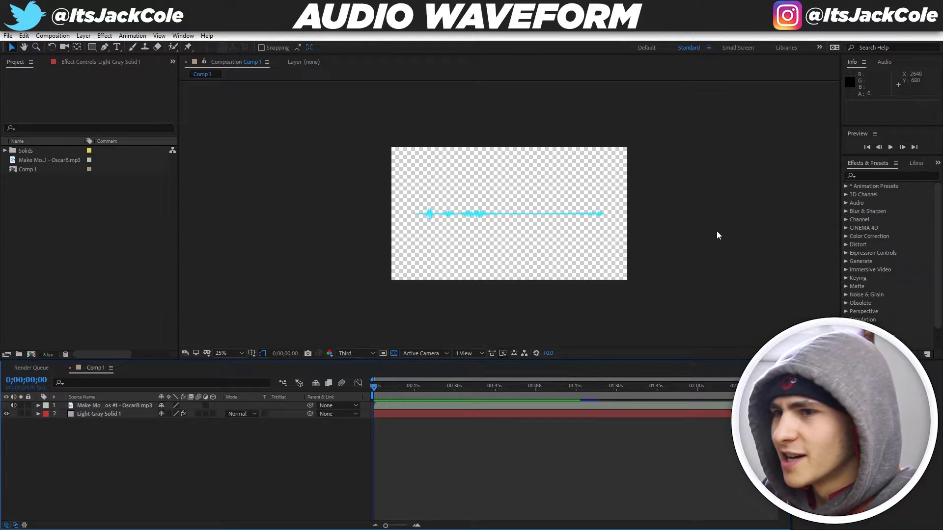
# Preview the existing waveform animation in Comp 1 from the start
pyautogui.press('space')
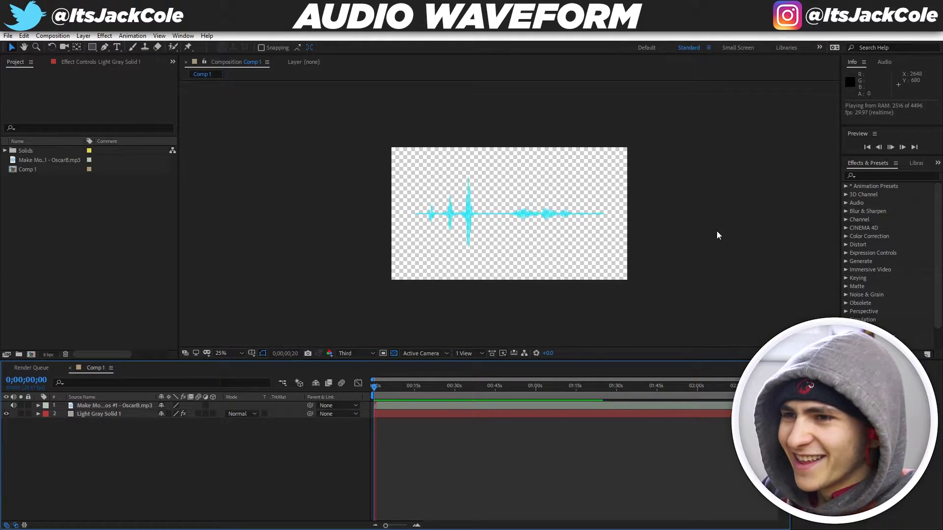
pyautogui.scroll(2, 640, 281)
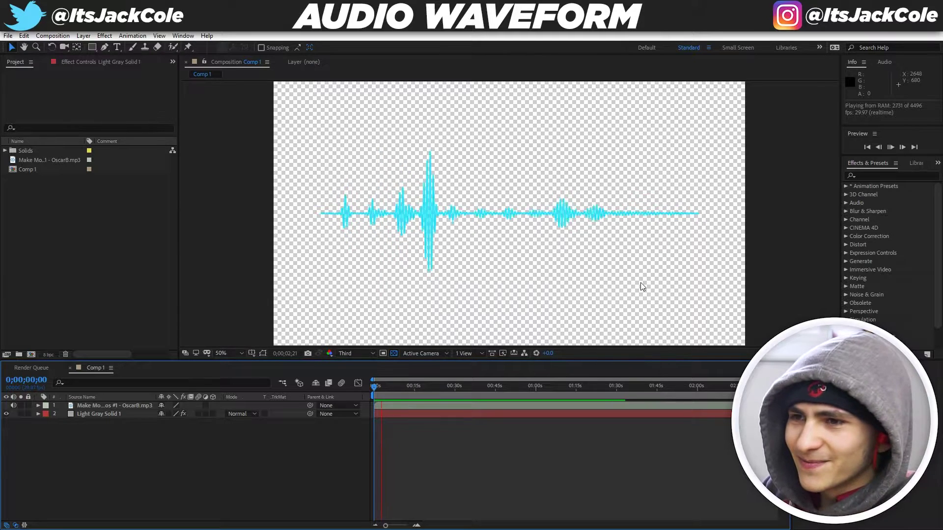
pyautogui.scroll(-2, 641, 284)
pyautogui.scroll(2, 640, 287)
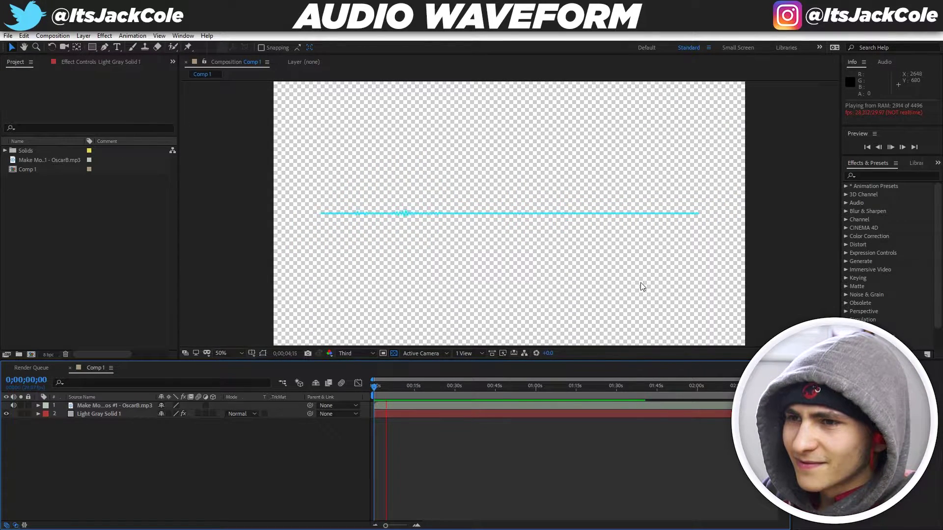
# Enable Composite On Original in the Audio Spectrum effect on Light Gray Solid 1 and preview Comp 1 from the start
pyautogui.click(112, 414)
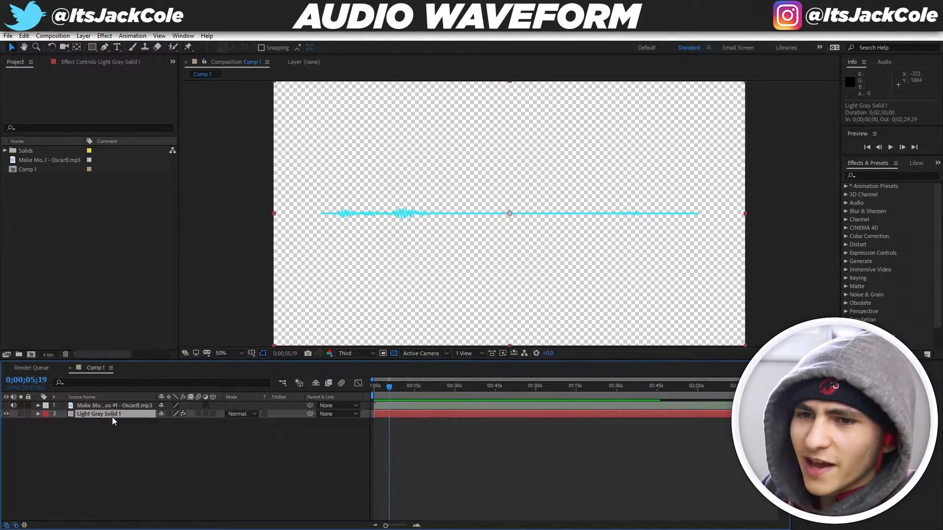
pyautogui.click(107, 61)
pyautogui.click(99, 294)
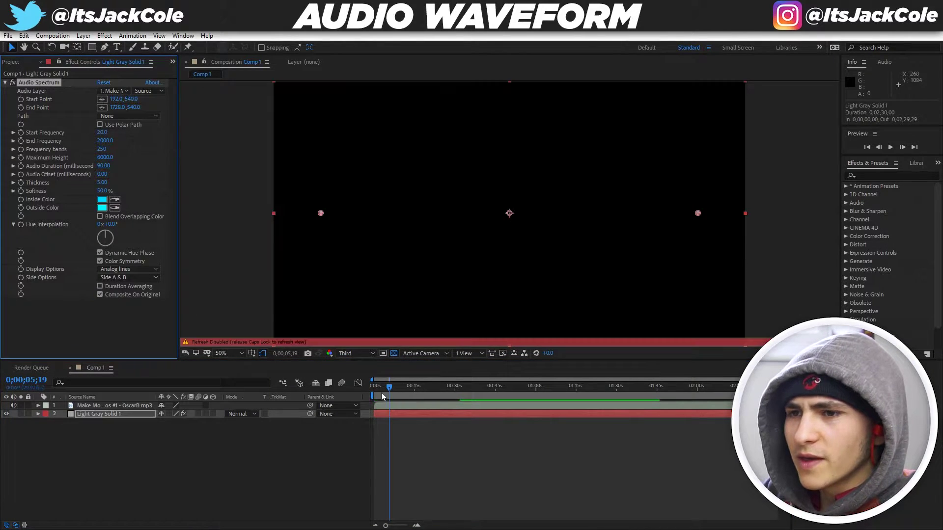
pyautogui.moveTo(392, 387); pyautogui.dragTo(374, 385)
pyautogui.press('space')
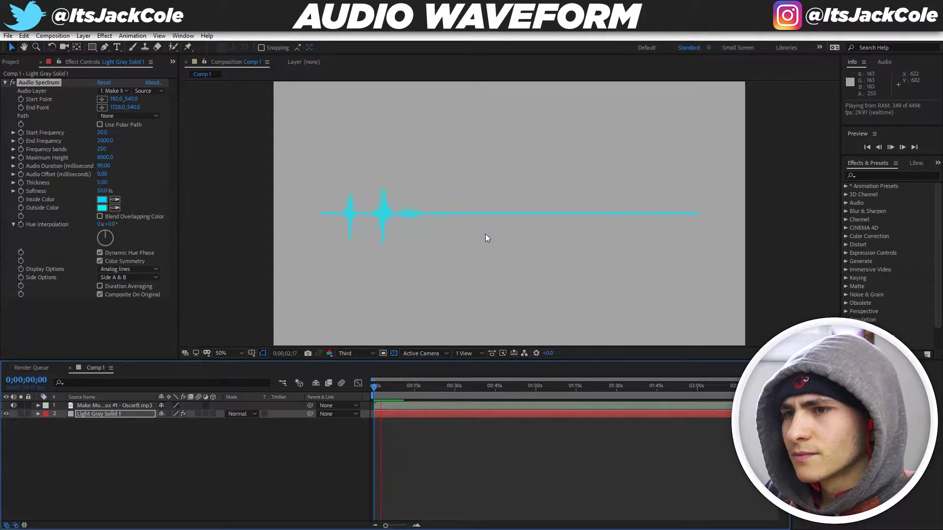
pyautogui.press('space')
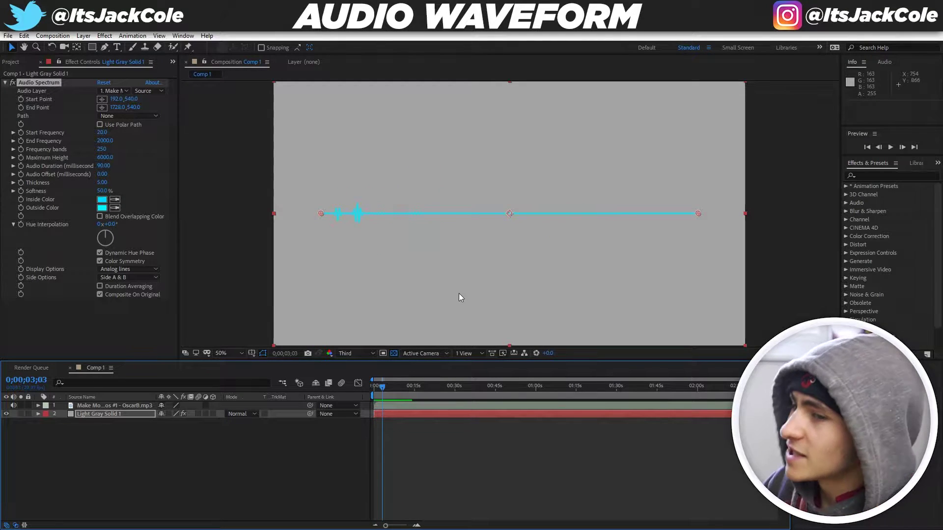
pyautogui.click(358, 454)
pyautogui.click(125, 406)
pyautogui.click(150, 449)
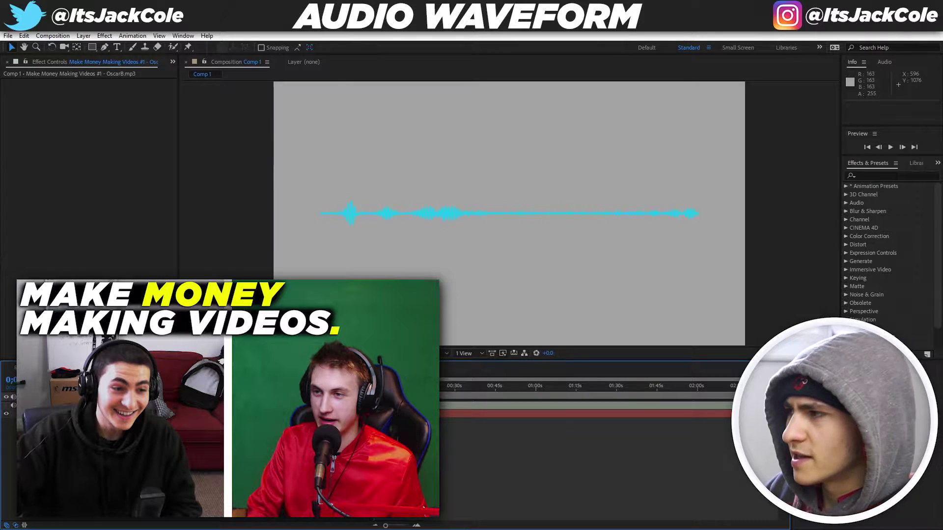
# Create a new composition Comp 2 with the HDTV 1080 29.97 preset, 1920 x 1080 px, lasting 0;02;30;00
pyautogui.click(42, 63)
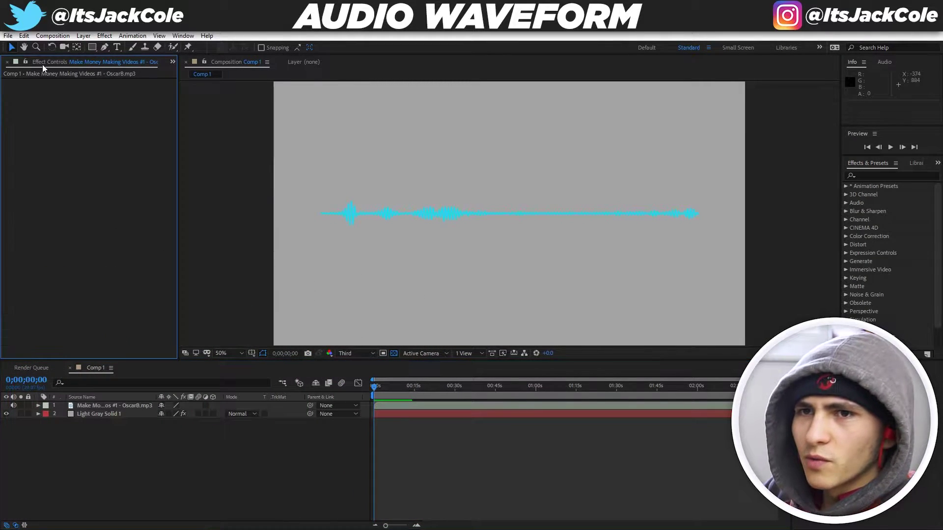
pyautogui.click(172, 62)
pyautogui.click(207, 86)
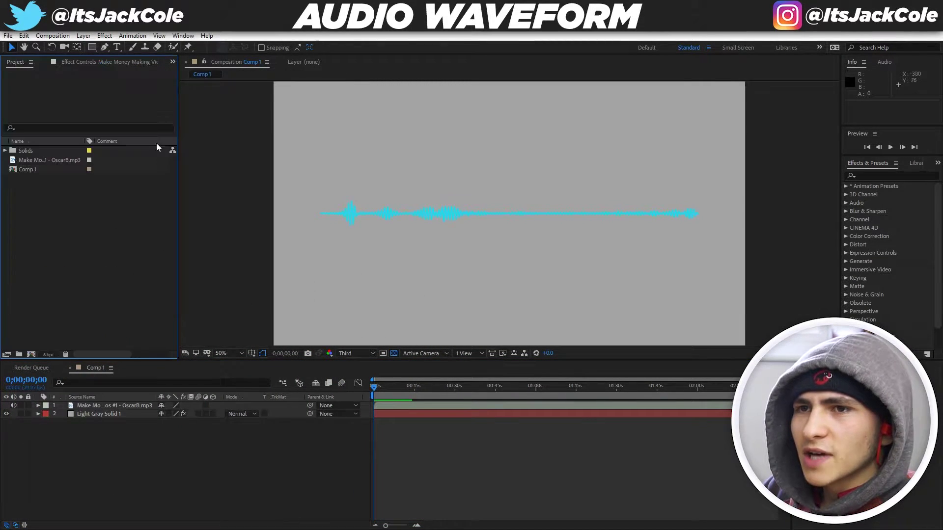
pyautogui.click(53, 36)
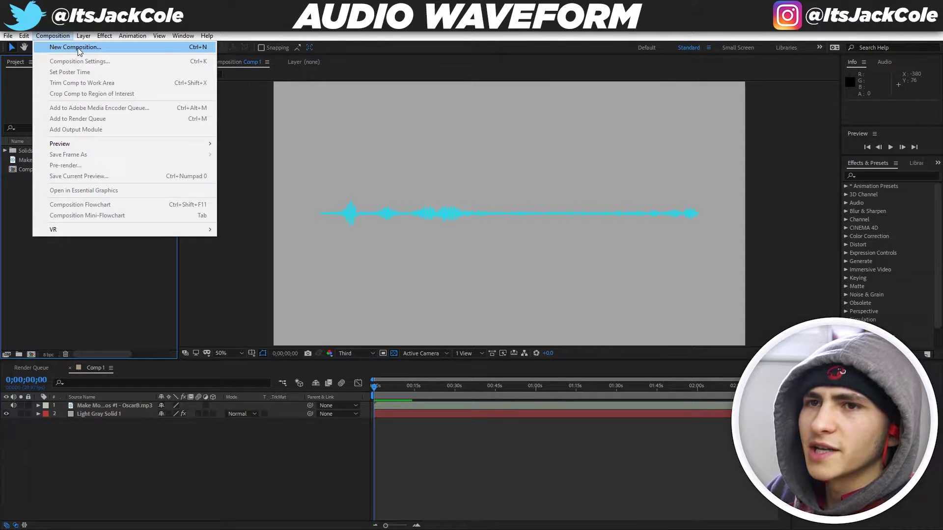
pyautogui.click(78, 48)
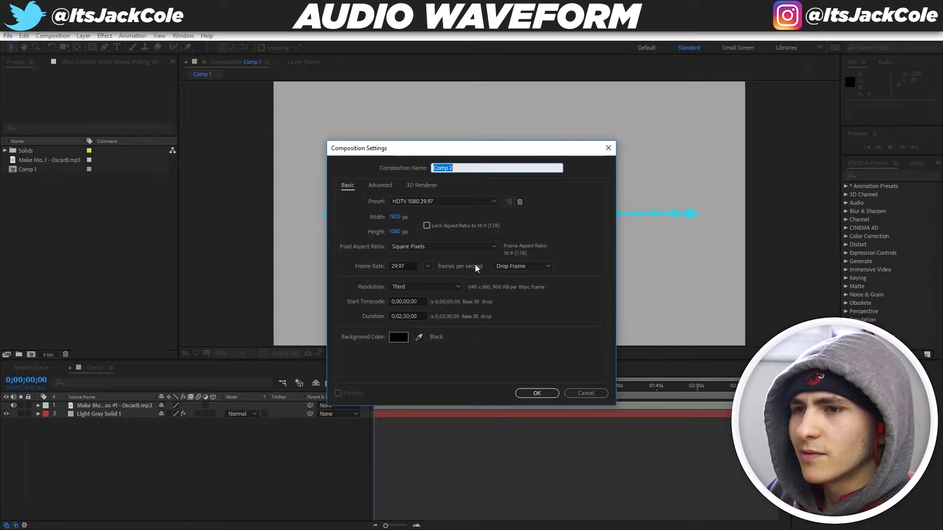
pyautogui.click(526, 394)
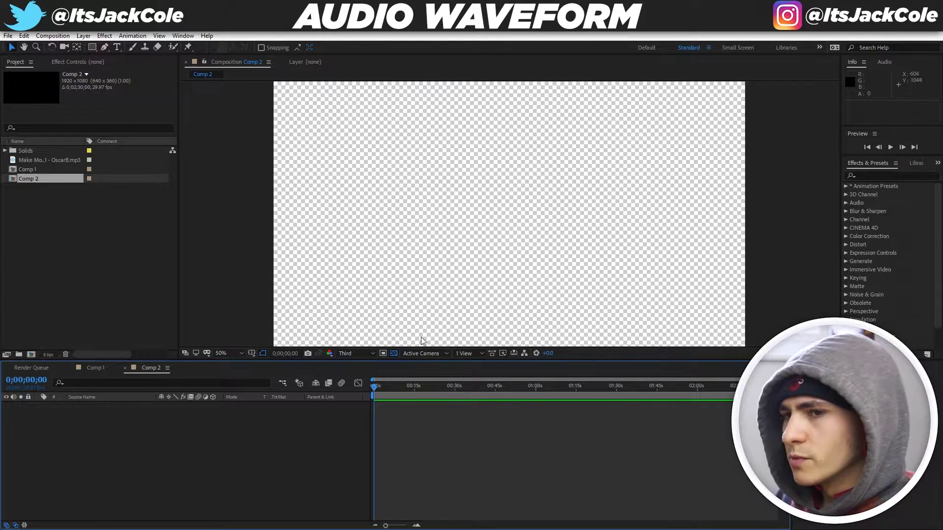
# Add a light gray 1920 x 1080 px solid layer to Comp 2, keeping the default name and color
pyautogui.click(83, 37)
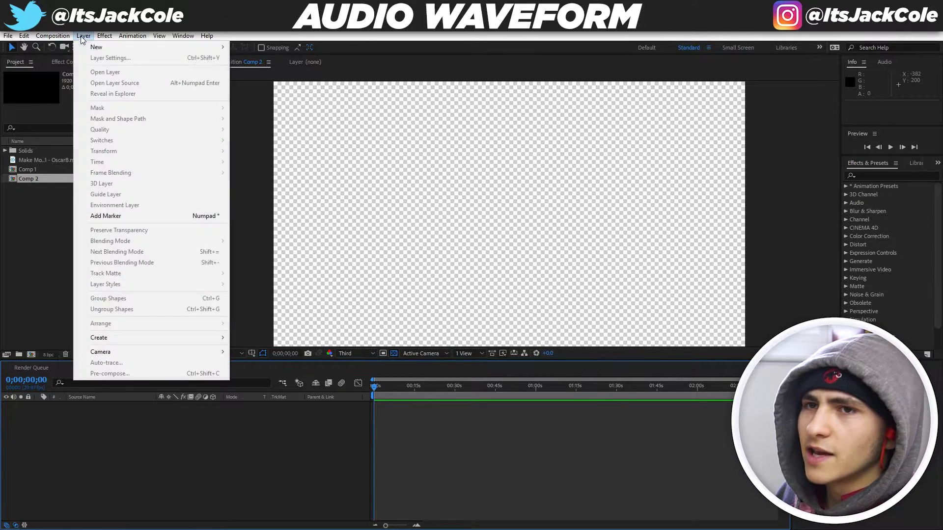
pyautogui.moveTo(147, 46)
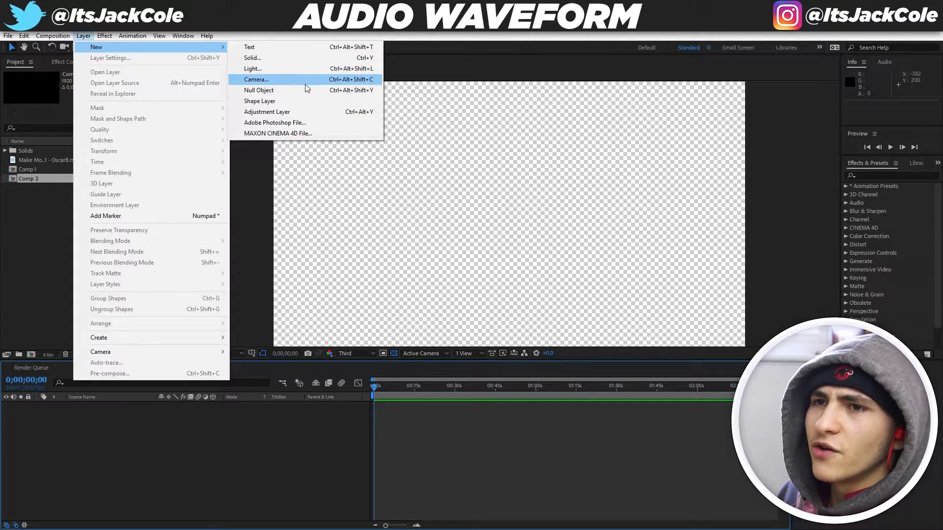
pyautogui.click(284, 59)
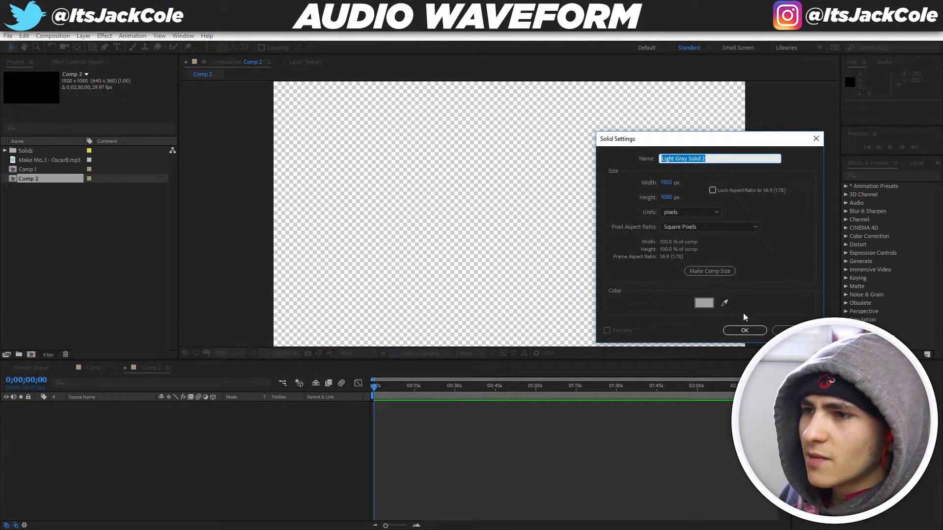
pyautogui.click(700, 303)
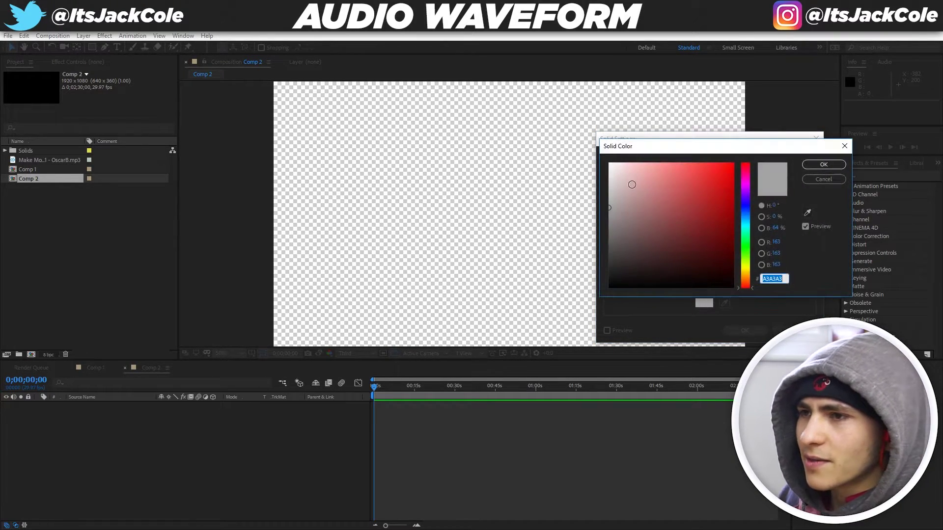
pyautogui.click(823, 164)
pyautogui.click(756, 332)
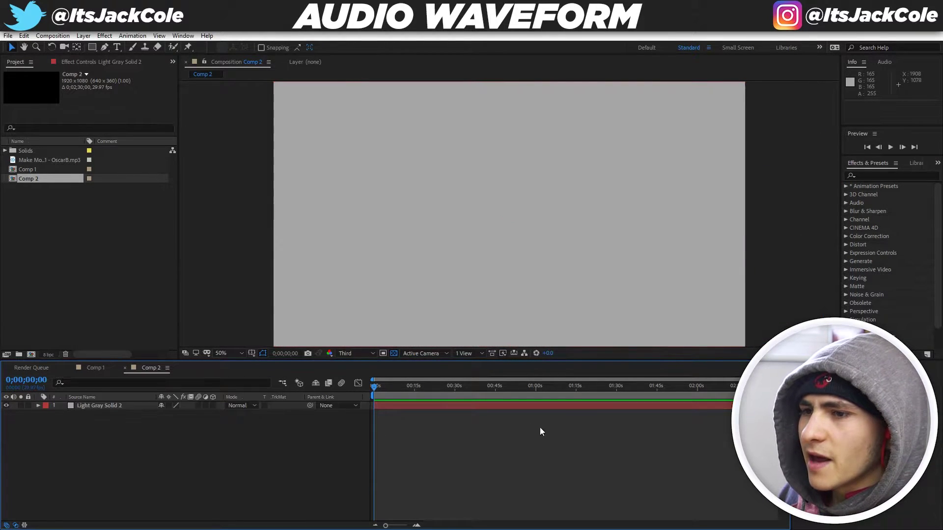
pyautogui.click(489, 293)
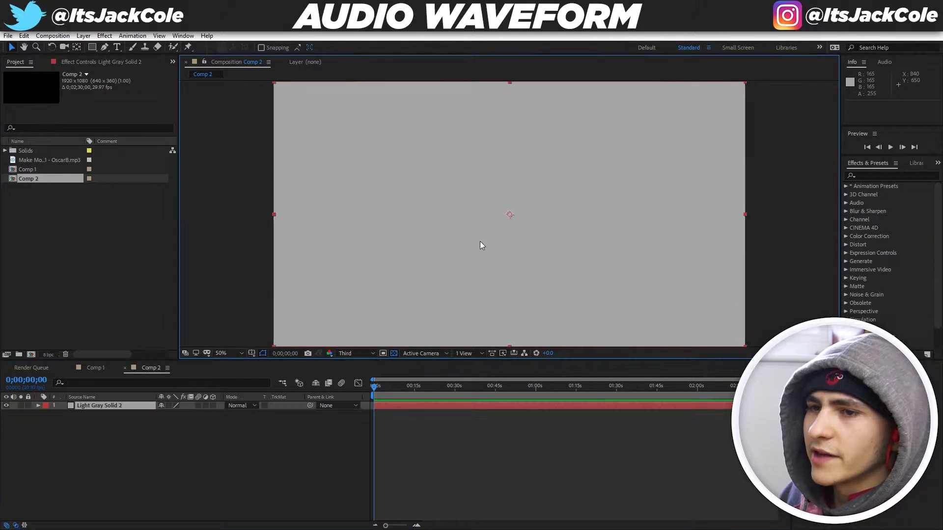
pyautogui.click(488, 435)
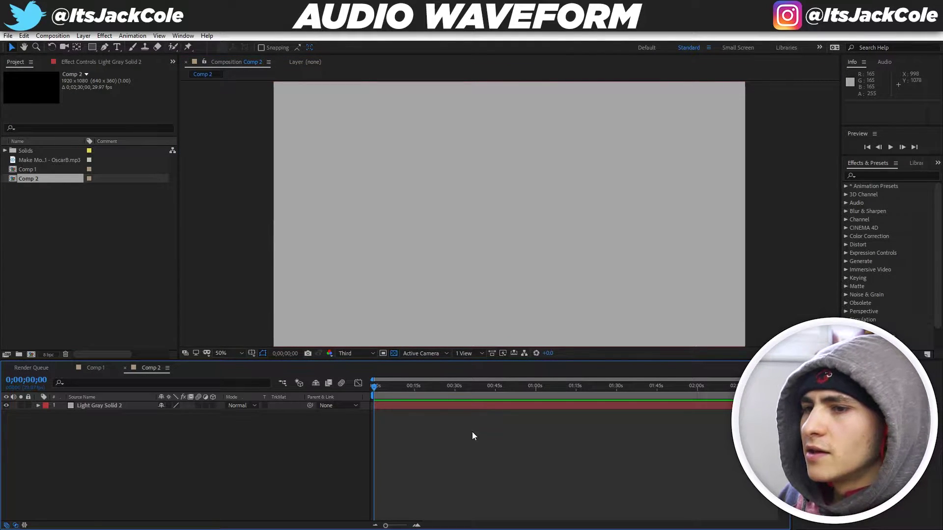
# Search the effects for "audio" and apply Audio Spectrum to Light Gray Solid 2
pyautogui.click(462, 405)
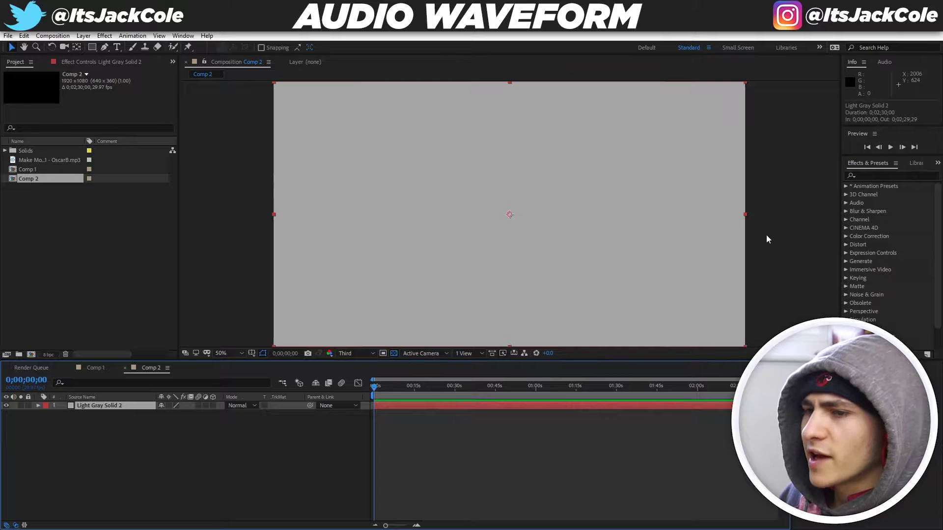
pyautogui.click(874, 175)
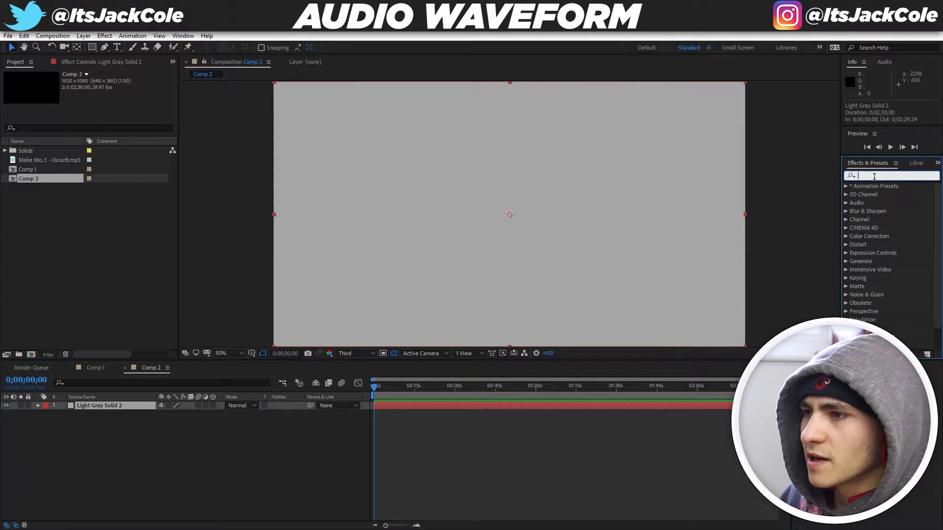
pyautogui.write('audio')
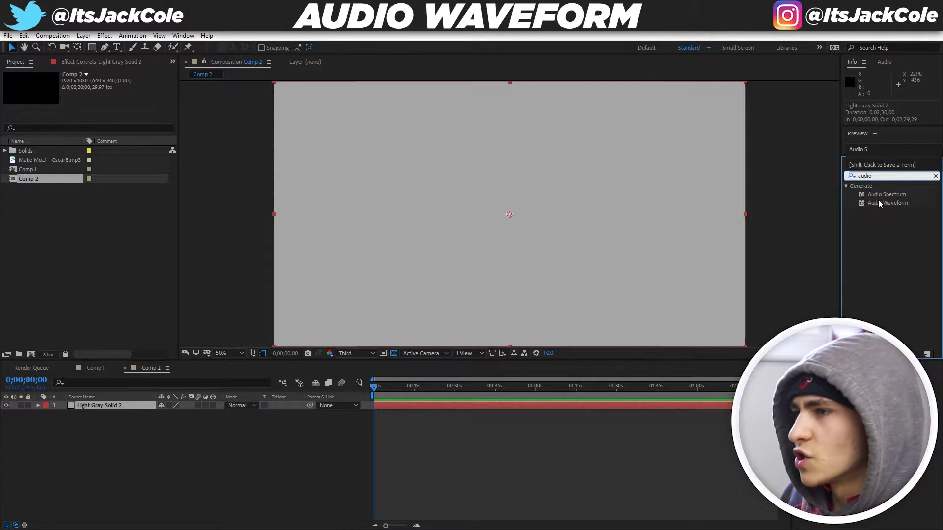
pyautogui.press('Return')
pyautogui.click(899, 205)
pyautogui.click(897, 222)
pyautogui.click(890, 195)
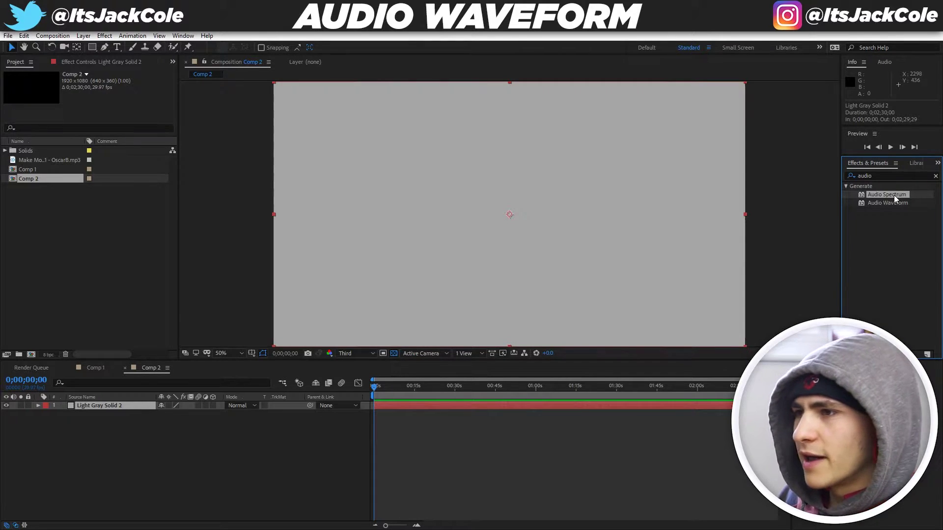
pyautogui.moveTo(893, 196); pyautogui.dragTo(467, 405)
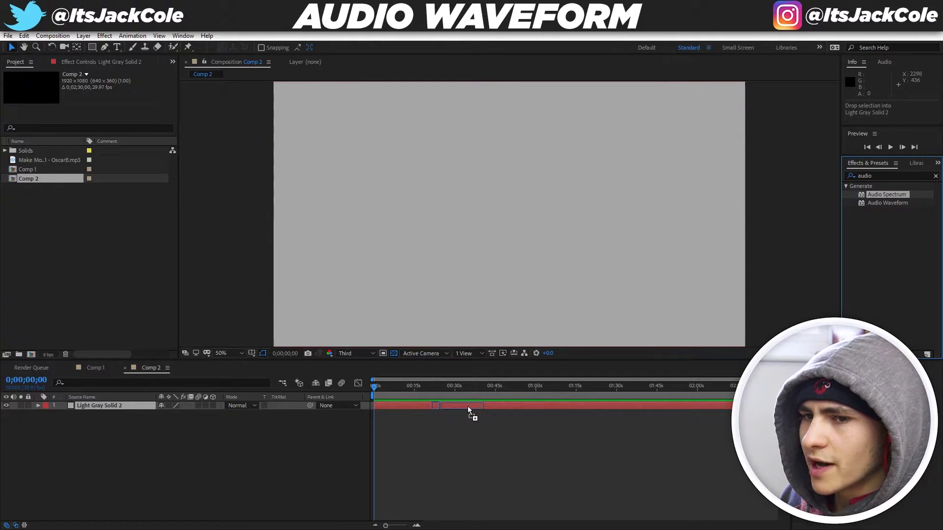
pyautogui.click(499, 440)
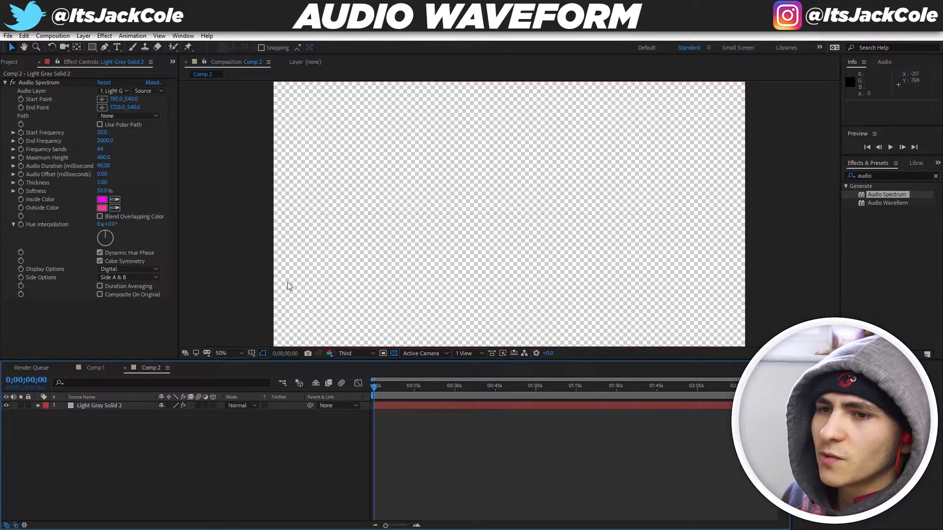
pyautogui.click(413, 407)
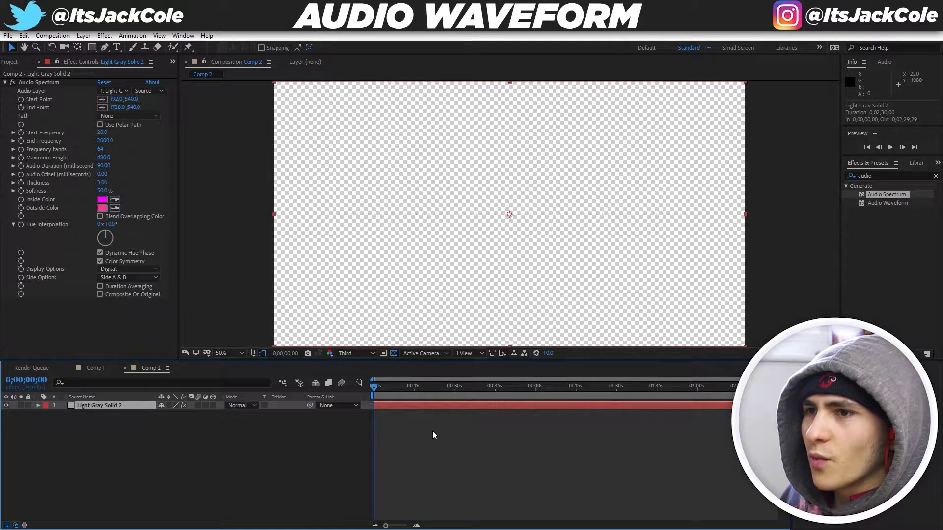
pyautogui.click(432, 431)
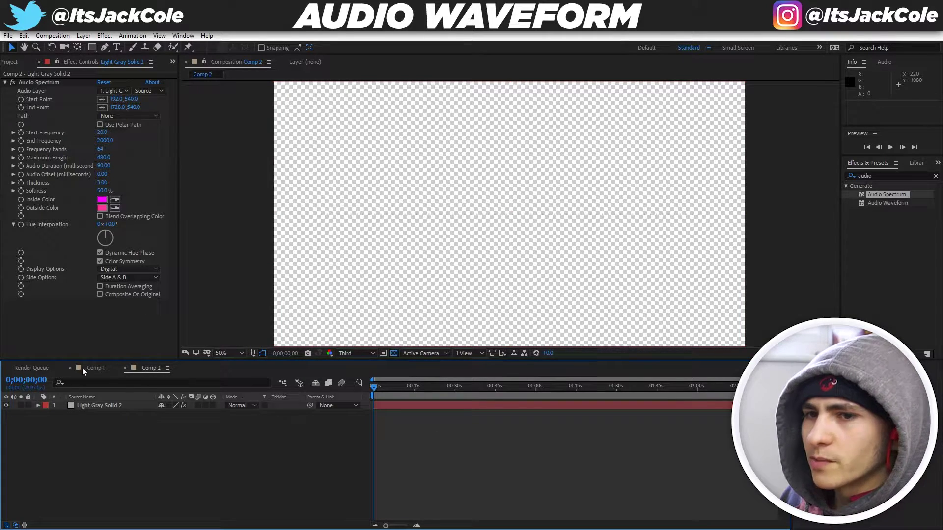
# Add the Make Money Making Videos #1 MP3 from the project to Comp 2, below the solid layer
pyautogui.click(13, 62)
pyautogui.click(93, 160)
pyautogui.moveTo(52, 160); pyautogui.dragTo(381, 425)
pyautogui.click(432, 438)
pyautogui.click(456, 414)
pyautogui.click(638, 456)
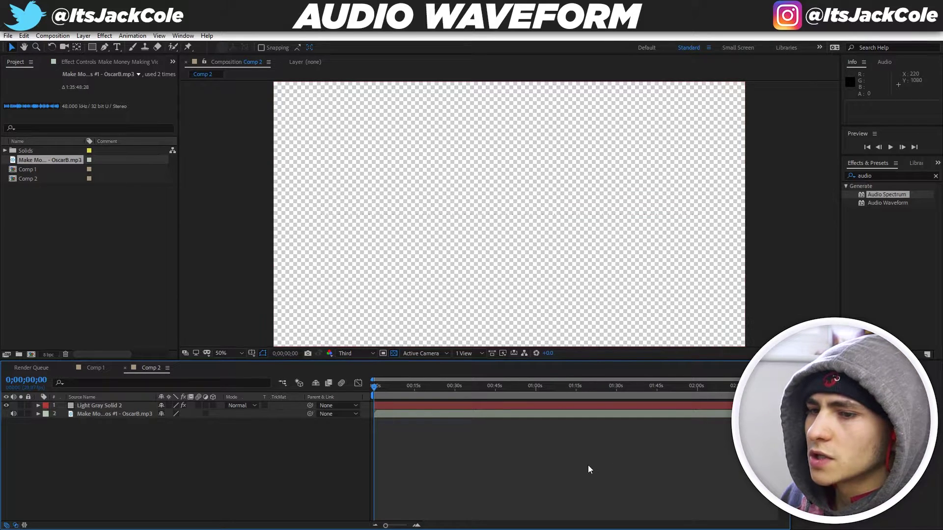
# Set the Audio Spectrum's audio layer on Light Gray Solid 2 to the MP3 layer and scrub to about 0;00;16;28
pyautogui.click(493, 406)
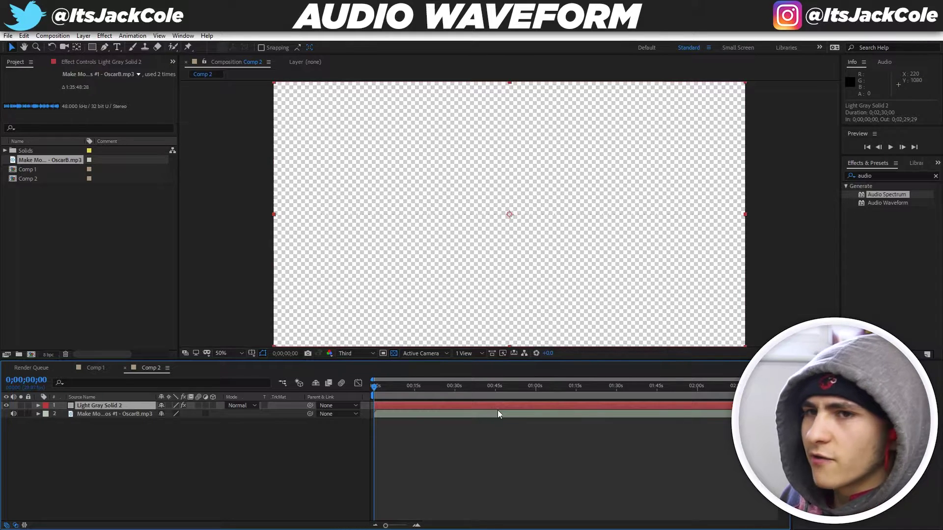
pyautogui.click(113, 63)
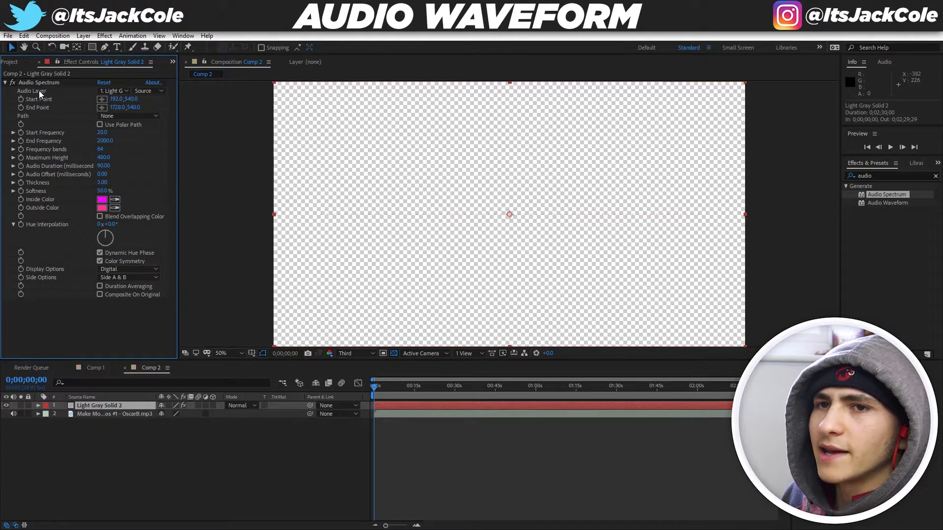
pyautogui.click(119, 91)
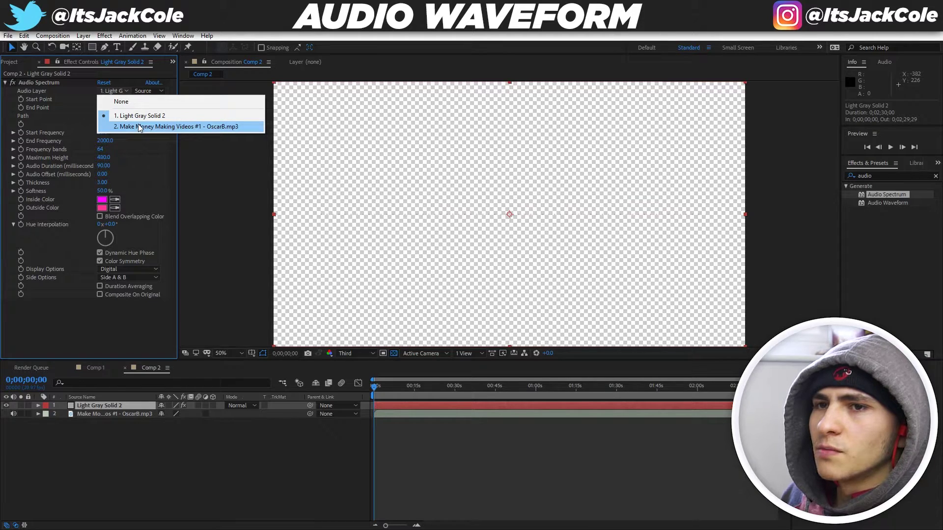
pyautogui.click(211, 128)
pyautogui.moveTo(382, 387); pyautogui.dragTo(419, 386)
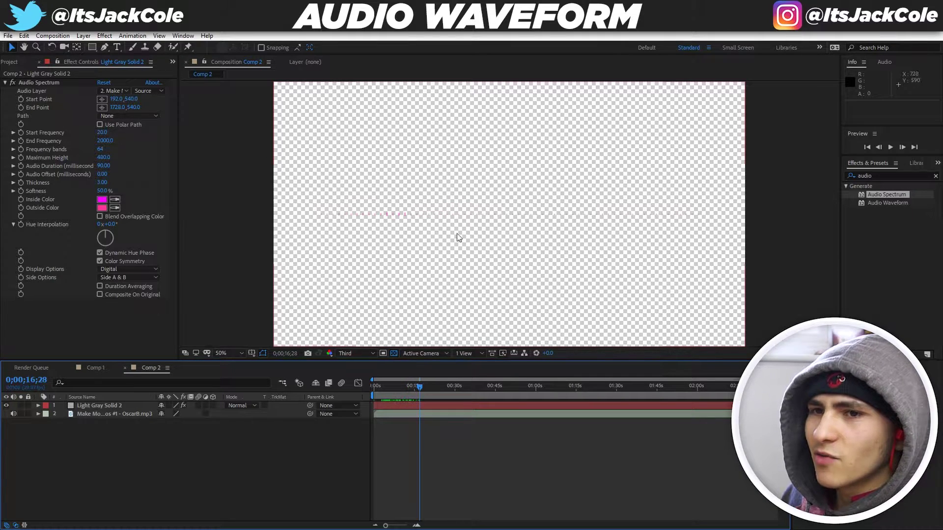
# Enable Composite On Original in the Audio Spectrum on Light Gray Solid 2 and scrub to about 0;00;20;12
pyautogui.click(420, 406)
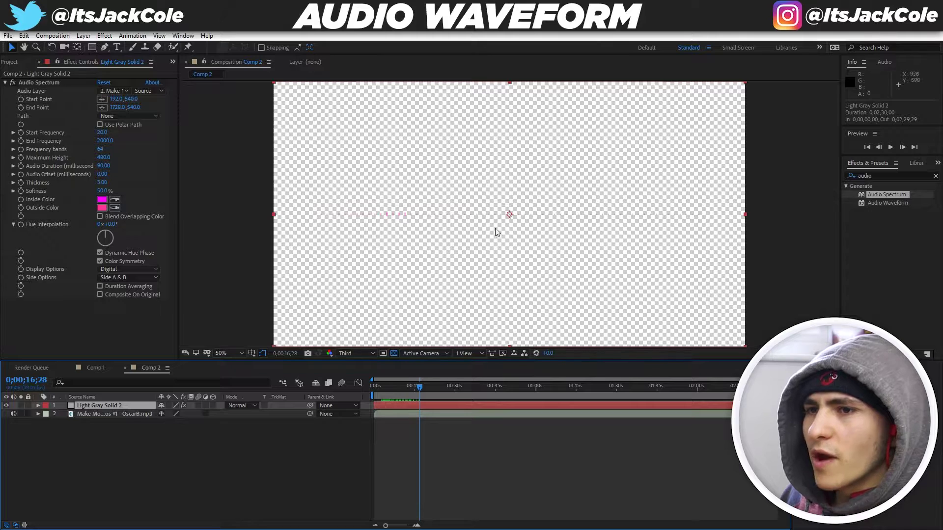
pyautogui.click(114, 294)
pyautogui.moveTo(431, 389)
pyautogui.mouseDown()
pyautogui.moveTo(454, 390)
pyautogui.moveTo(428, 389)
pyautogui.mouseUp()
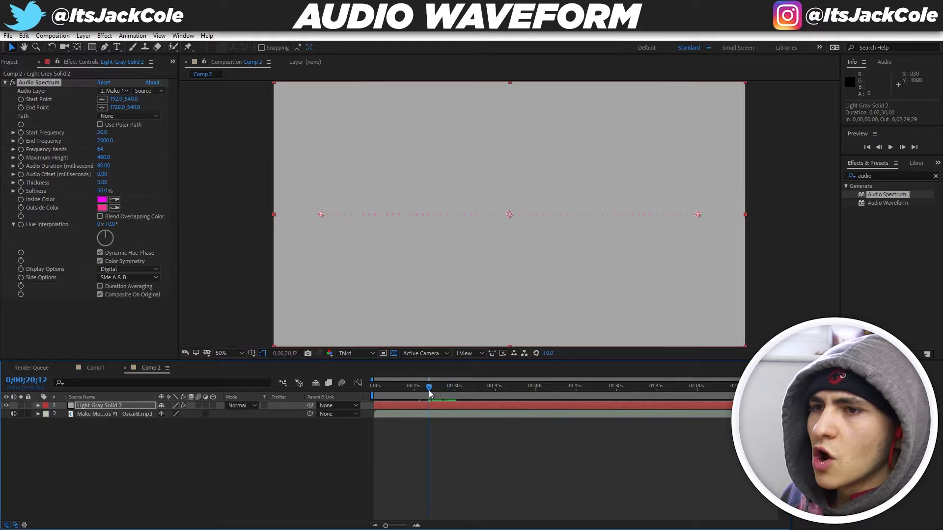
# Turn Composite On Original off and back on in the Audio Spectrum on Light Gray Solid 2
pyautogui.click(538, 466)
pyautogui.click(105, 407)
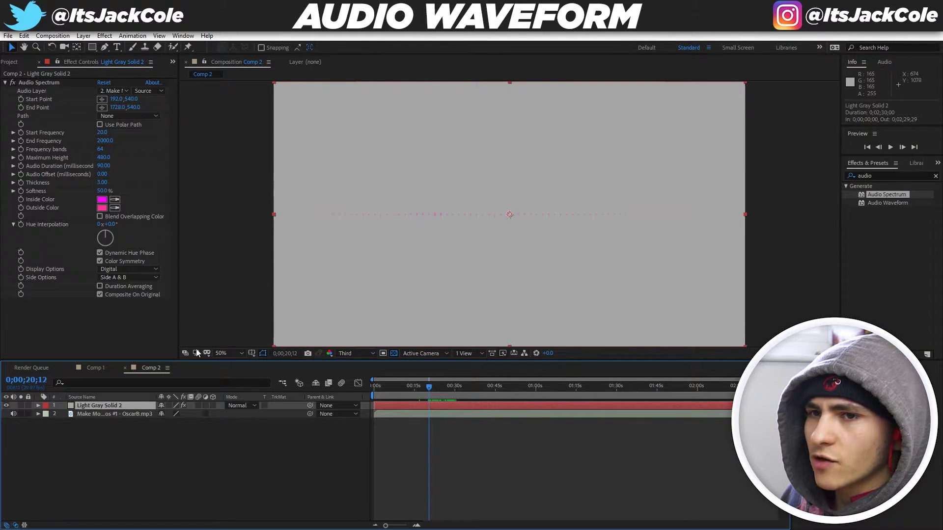
pyautogui.click(99, 295)
pyautogui.click(99, 294)
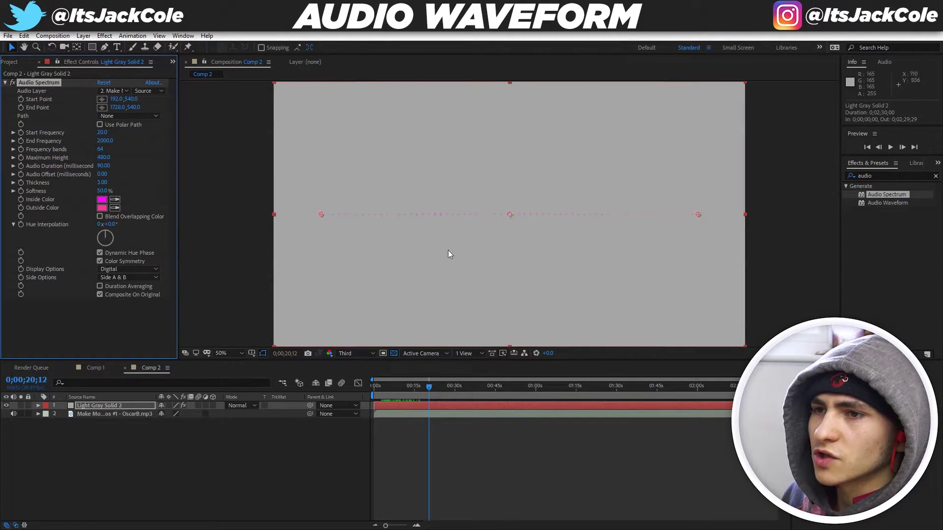
# Scrub to 0;00;32;12 and set the Audio Spectrum's Frequency bands to 250
pyautogui.moveTo(451, 386); pyautogui.dragTo(461, 386)
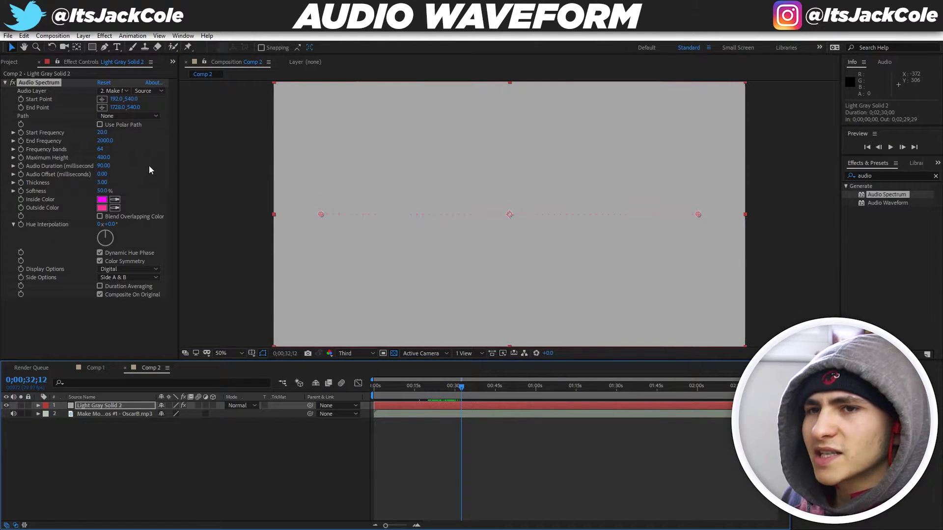
pyautogui.click(101, 150)
pyautogui.write('250')
pyautogui.press('Return')
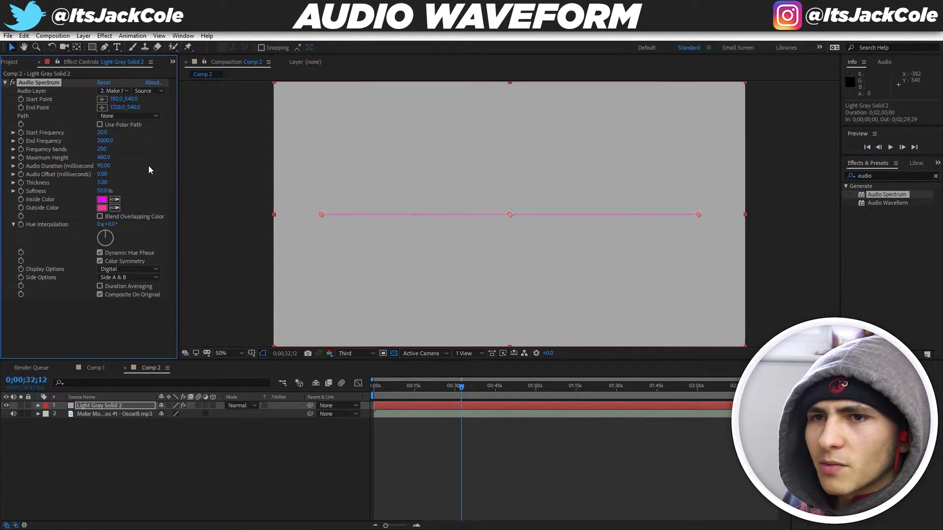
# Set the Audio Spectrum's Maximum Height to 5000, undo it once, and set it to 5000 again
pyautogui.click(110, 159)
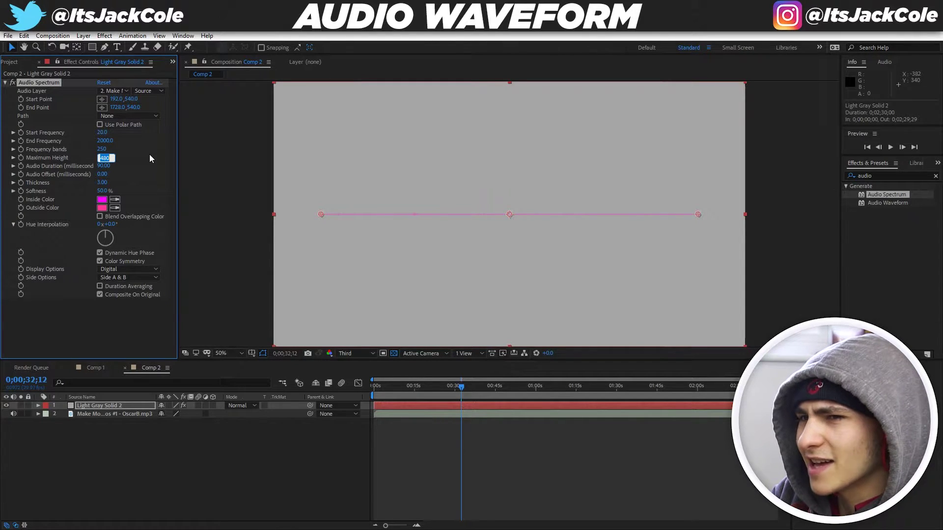
pyautogui.write('5000')
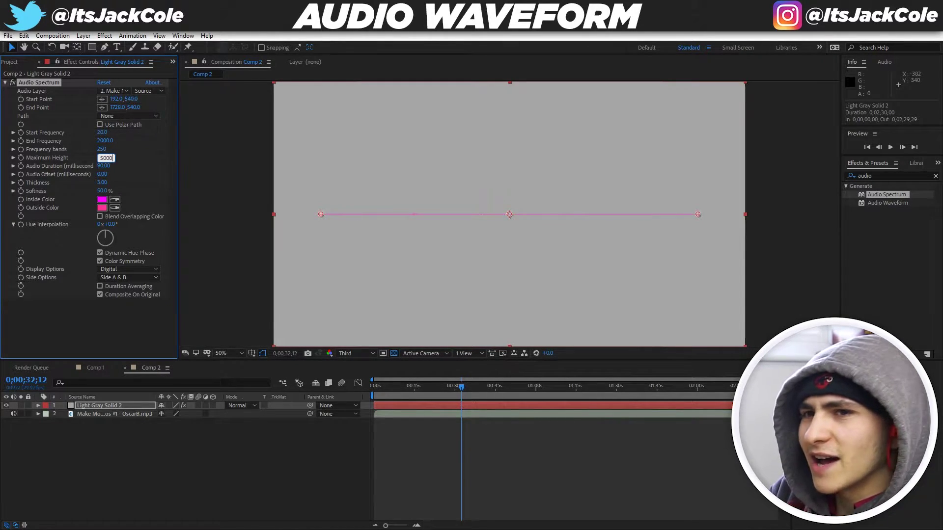
pyautogui.press('Return')
pyautogui.hotkey('ctrl', 'z')
pyautogui.click(106, 157)
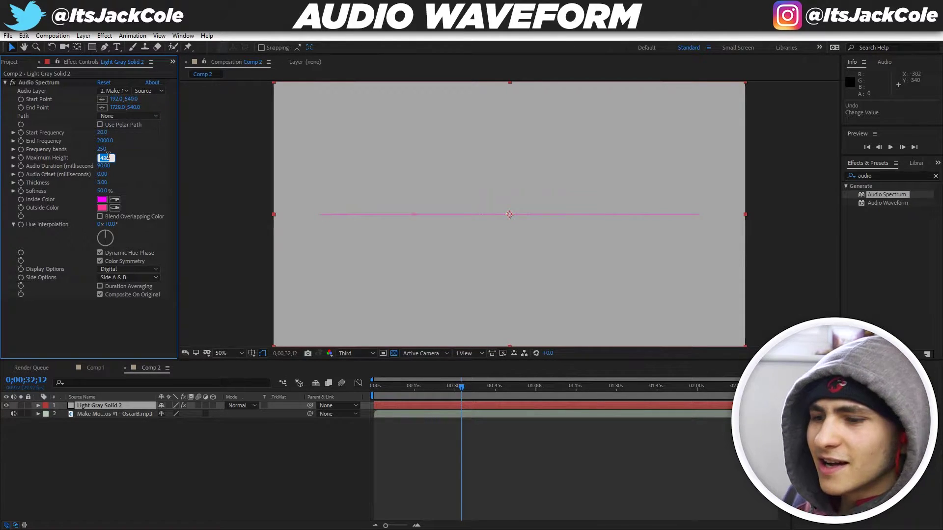
pyautogui.write('5000')
pyautogui.press('Return')
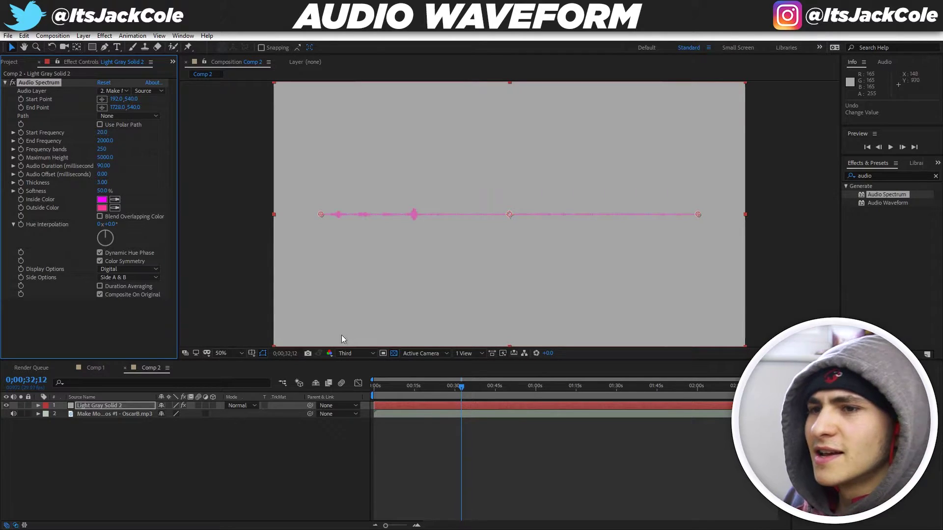
# Play back the waveform from the start of Comp 2 and stop at about 0;00;08;09
pyautogui.moveTo(459, 387); pyautogui.dragTo(424, 390)
pyautogui.click(364, 389)
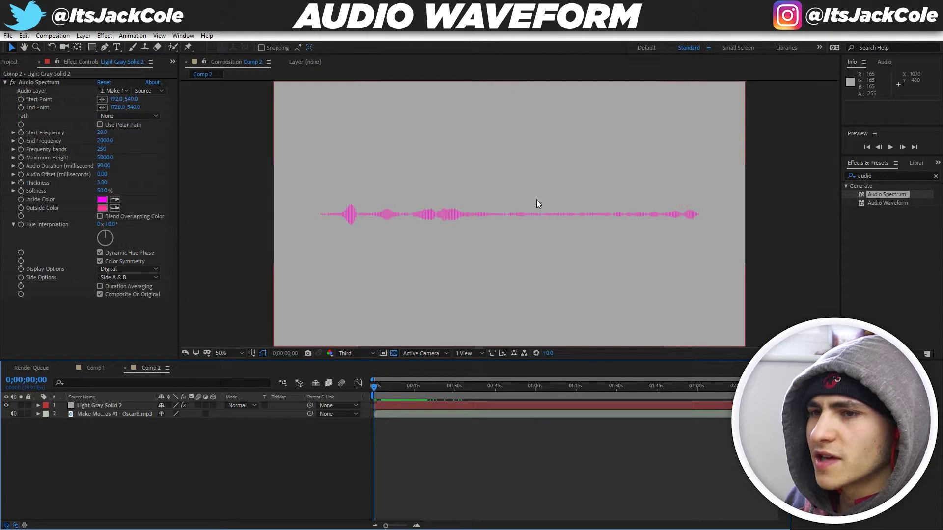
pyautogui.press('space')
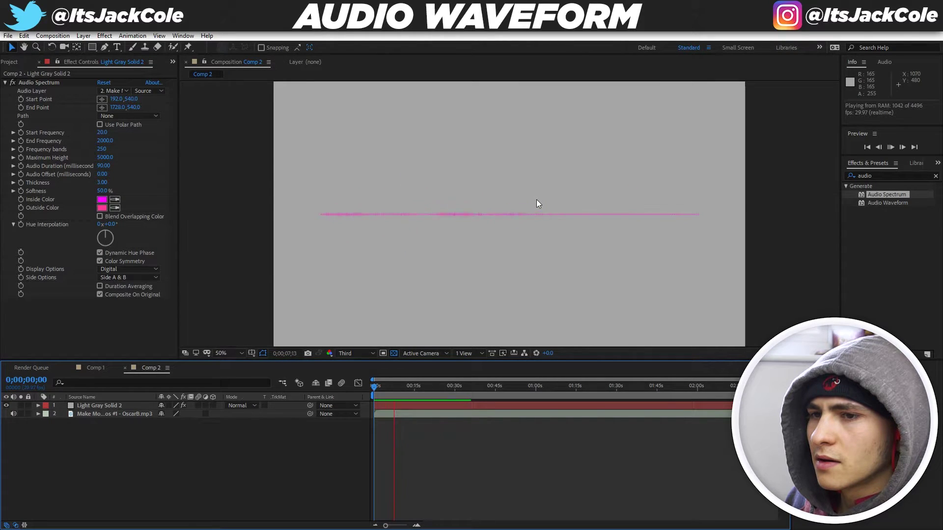
pyautogui.press('space')
# Set the Inside Color of the Audio Spectrum on Light Gray Solid 2 to cyan 00FFF6
pyautogui.click(414, 409)
pyautogui.click(417, 414)
pyautogui.click(426, 405)
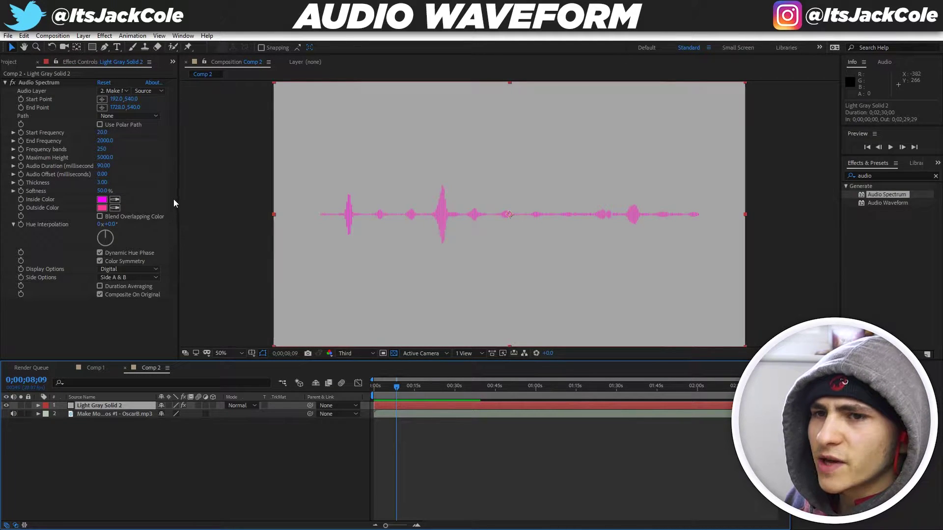
pyautogui.click(101, 199)
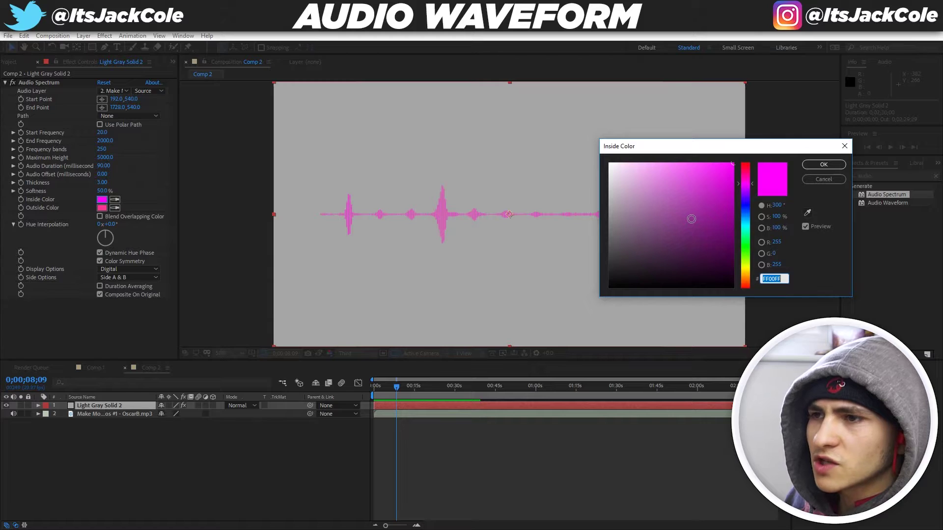
pyautogui.click(744, 228)
pyautogui.moveTo(748, 229); pyautogui.dragTo(772, 231)
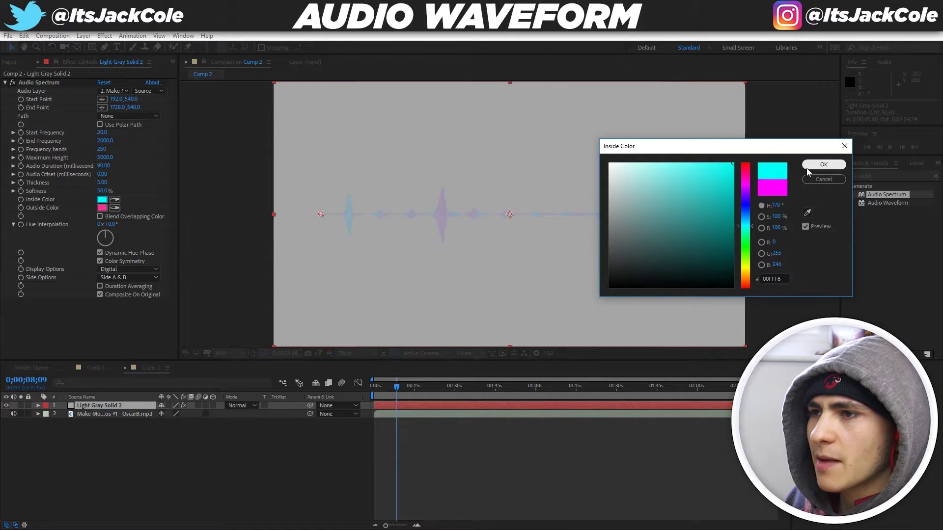
pyautogui.click(824, 165)
# Change the Audio Spectrum's Outside Color to blue and set its Hue Interpolation to -39°
pyautogui.click(102, 208)
pyautogui.moveTo(749, 222); pyautogui.dragTo(750, 212)
pyautogui.click(823, 165)
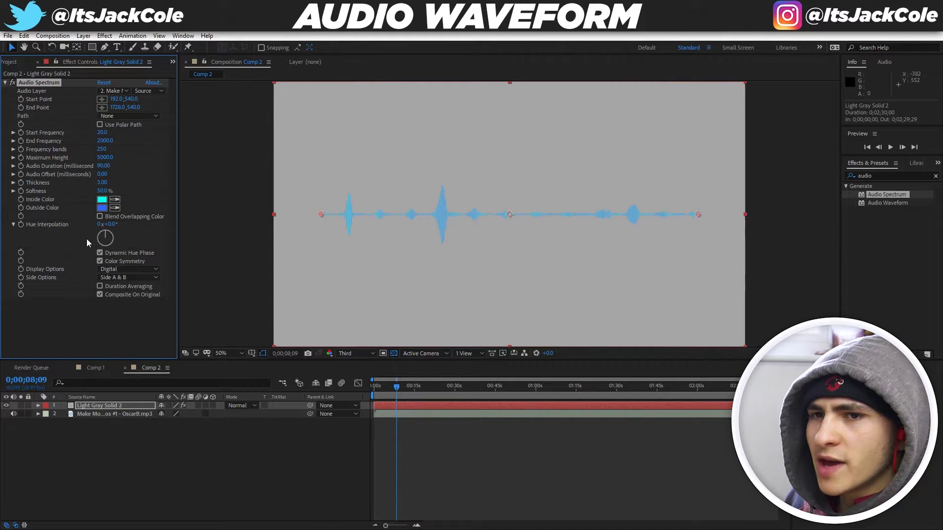
pyautogui.moveTo(107, 236)
pyautogui.mouseDown()
pyautogui.moveTo(117, 236)
pyautogui.moveTo(101, 241)
pyautogui.moveTo(82, 231)
pyautogui.moveTo(94, 225)
pyautogui.mouseUp()
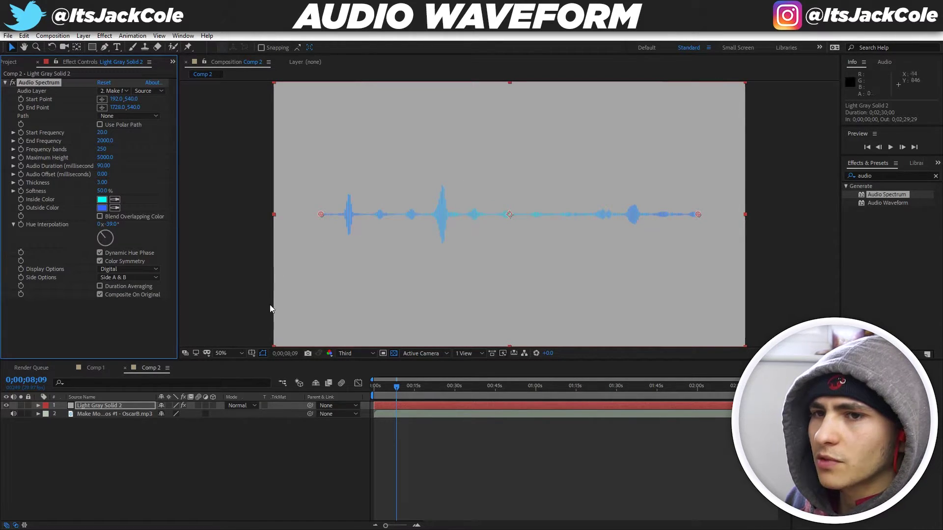
# Switch the Audio Spectrum's Display Options to Analog lines and preview the waveform from the start of Comp 2
pyautogui.click(429, 431)
pyautogui.click(431, 406)
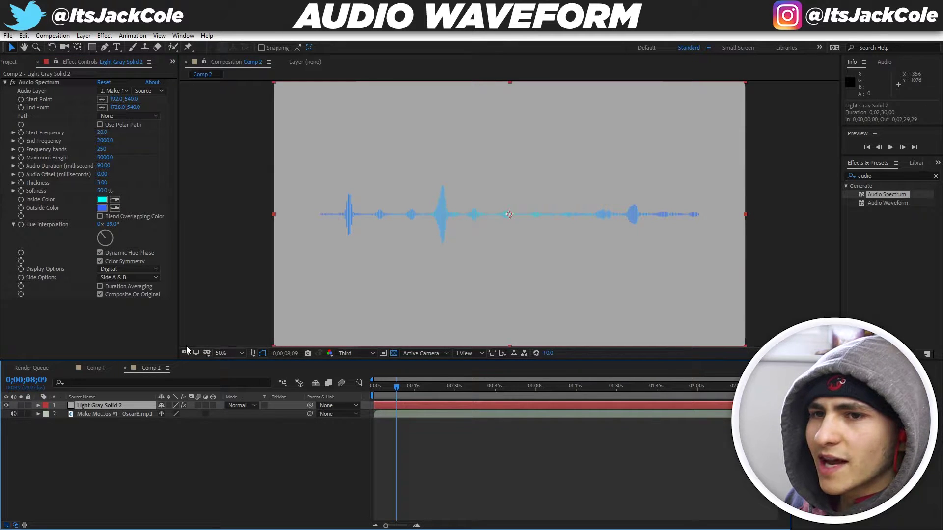
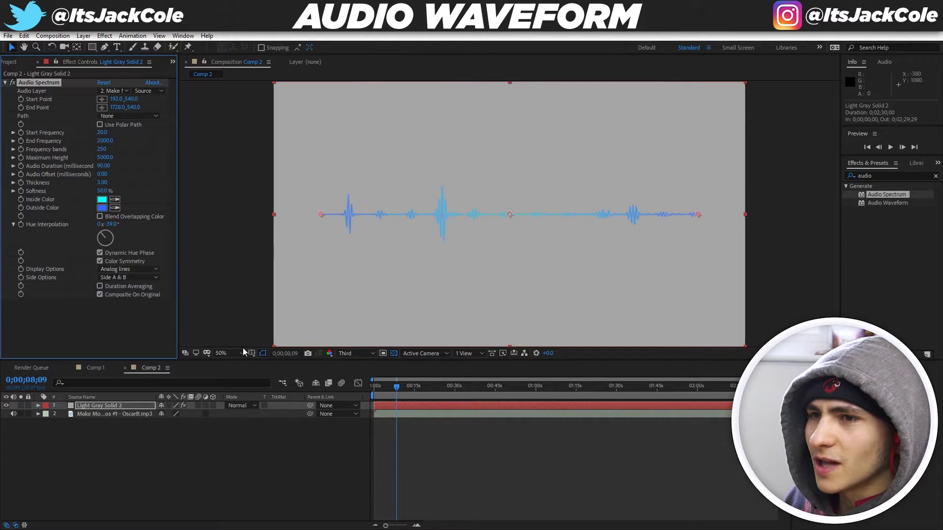
pyautogui.moveTo(396, 386); pyautogui.dragTo(367, 396)
pyautogui.press('space')
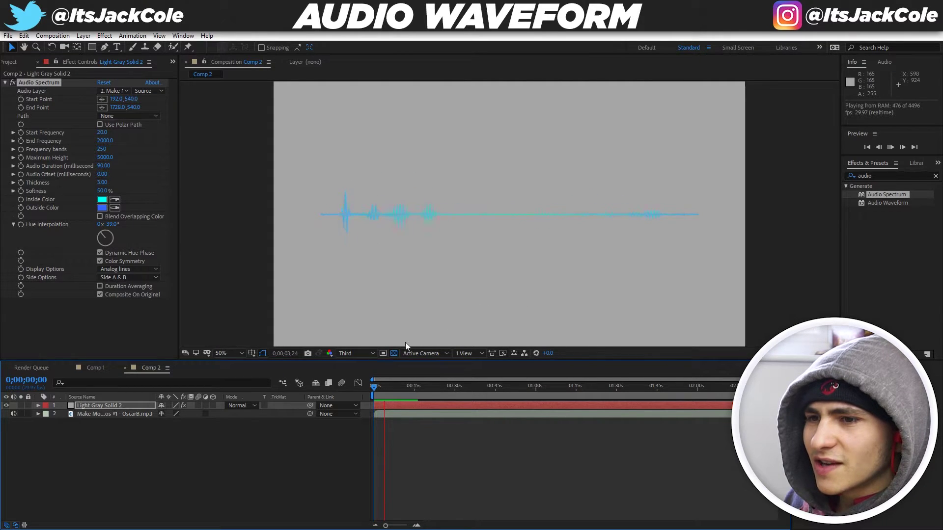
pyautogui.click(419, 436)
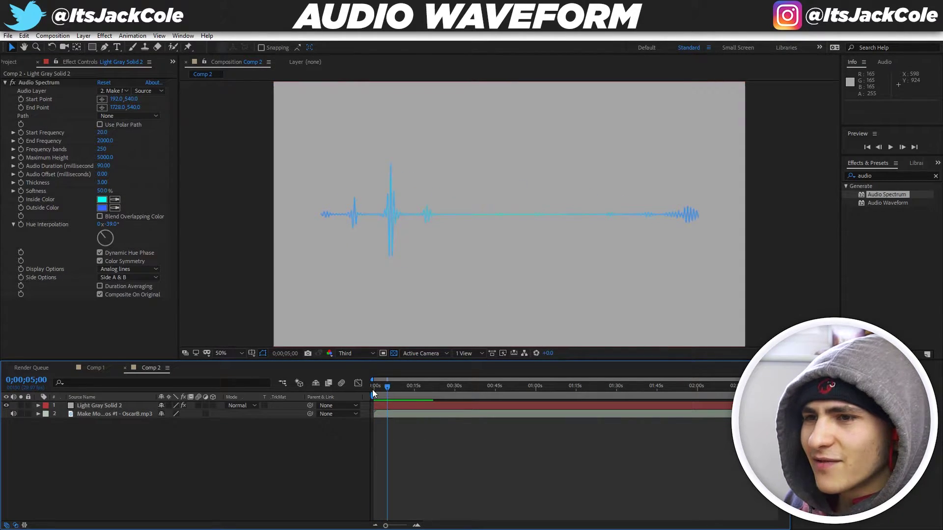
# Scrub to about 0;00;11;25 and change the Audio Spectrum's Inside Color to light blue 00C6FF
pyautogui.moveTo(386, 389); pyautogui.dragTo(391, 388)
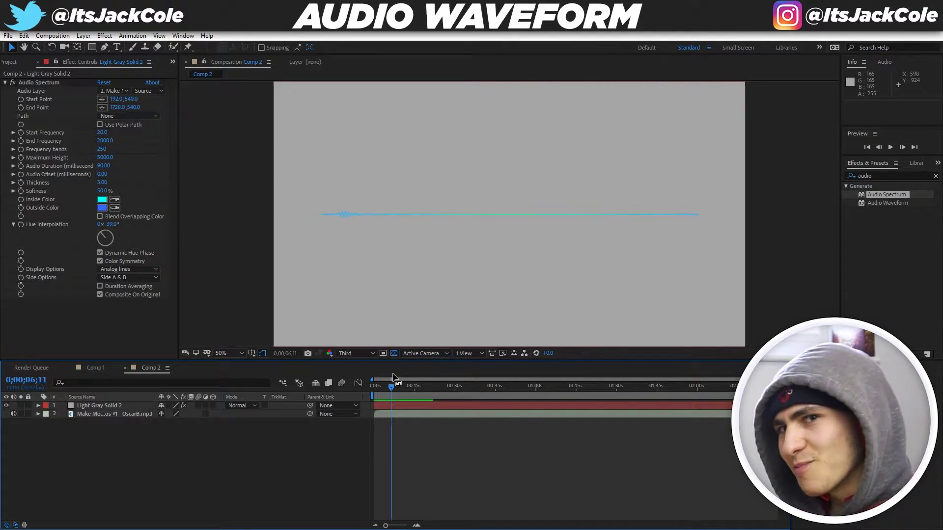
pyautogui.moveTo(400, 390); pyautogui.dragTo(405, 390)
pyautogui.click(101, 201)
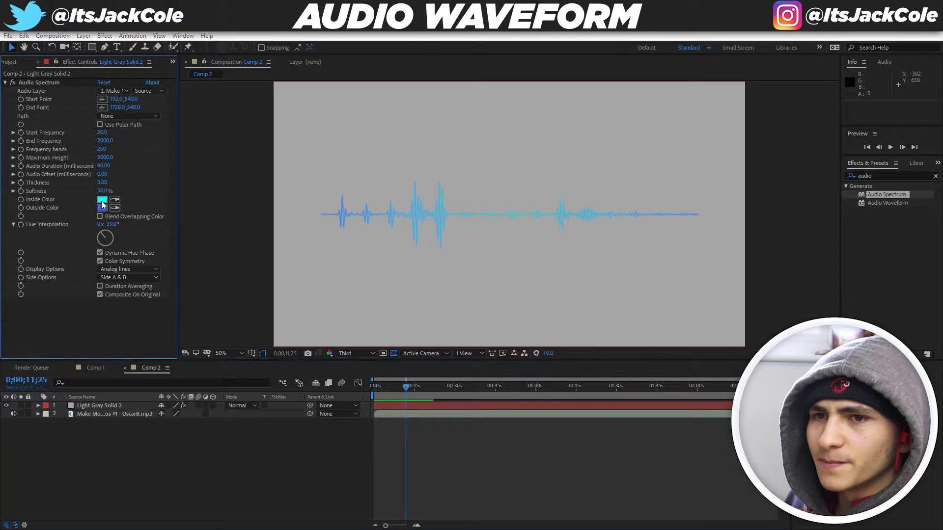
pyautogui.click(745, 221)
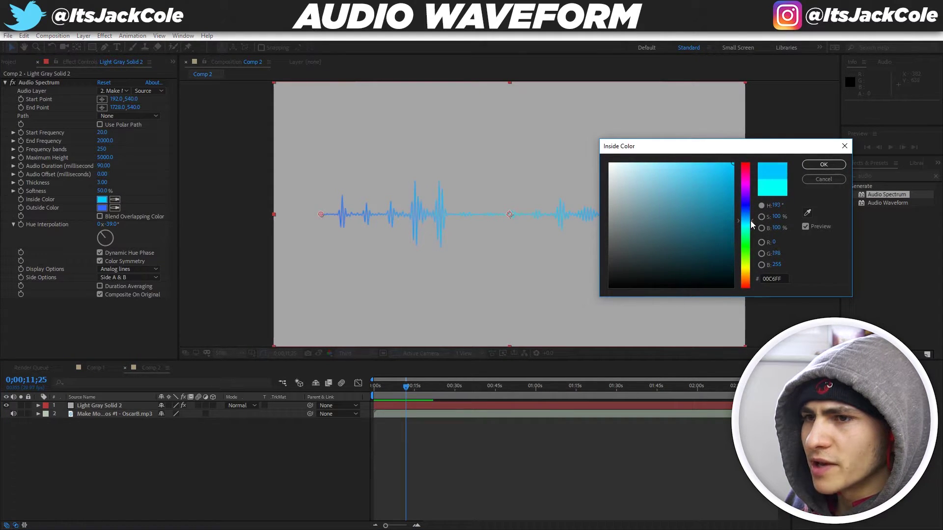
pyautogui.click(812, 166)
# Set the Side Options of the Audio Spectrum on Light Gray Solid 2 to Side A and scrub to about 0;00;17;25
pyautogui.click(405, 405)
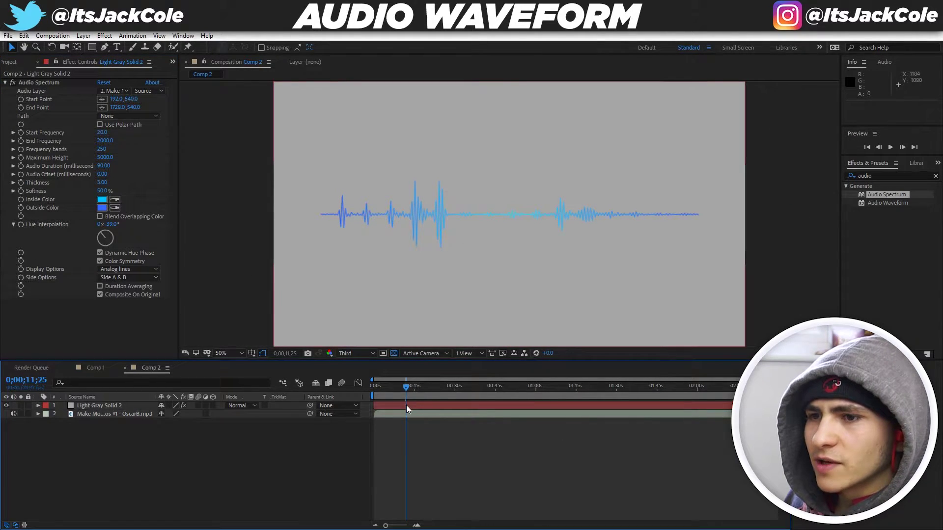
pyautogui.click(146, 279)
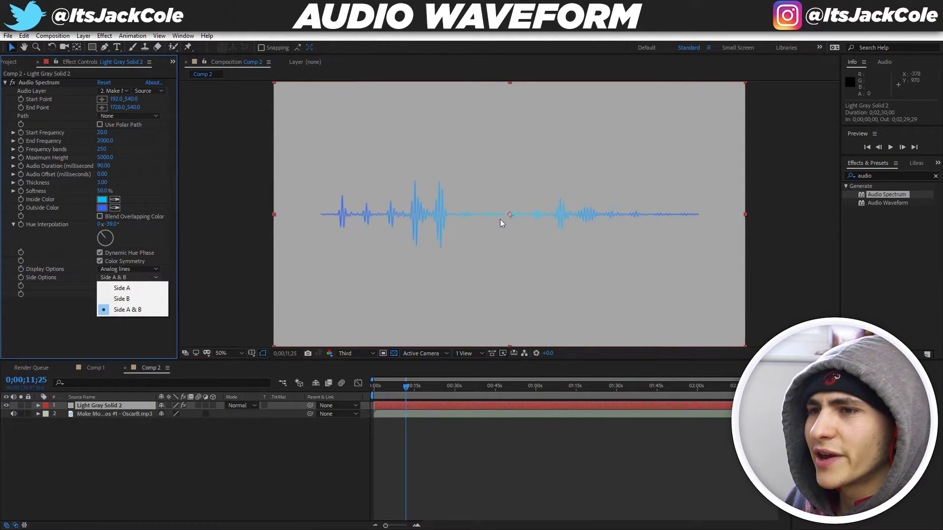
pyautogui.click(142, 288)
pyautogui.click(414, 390)
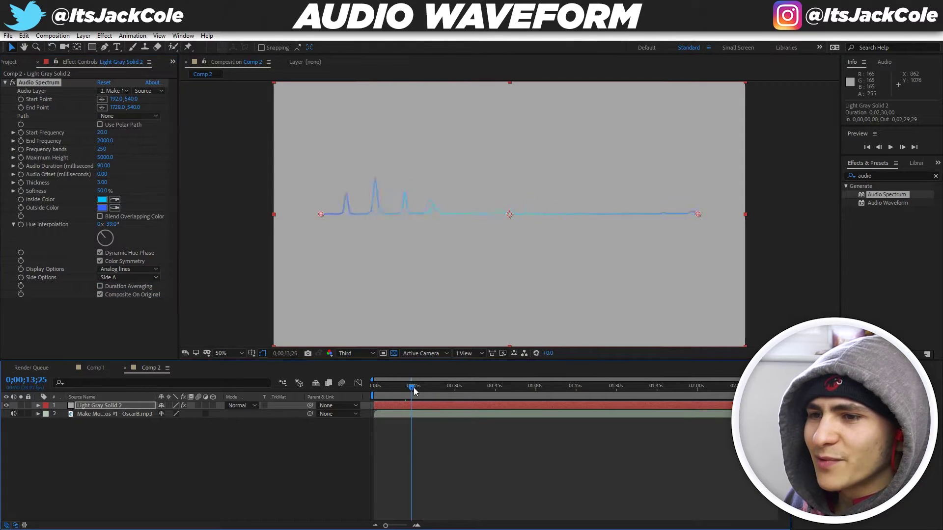
pyautogui.moveTo(413, 390); pyautogui.dragTo(421, 392)
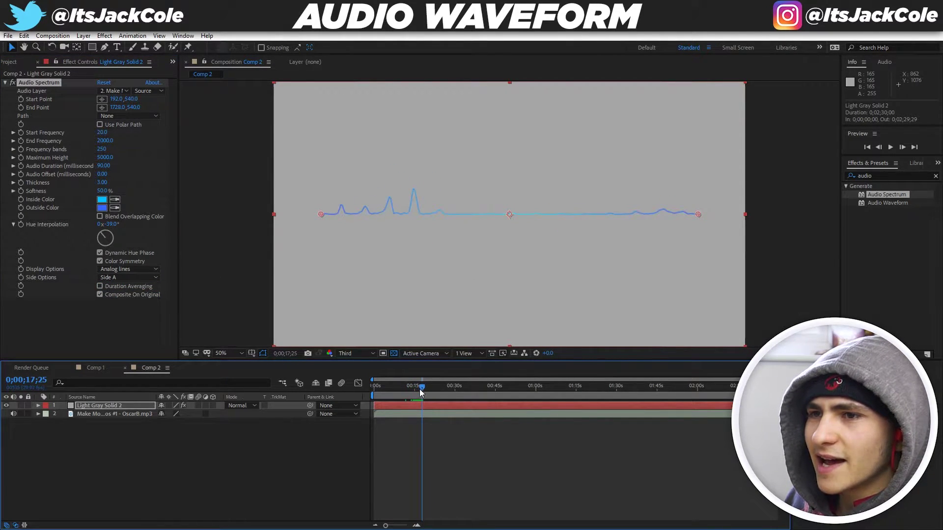
# Try the Audio Spectrum's Side B and Side A options, returning Side Options to Side A & B after each
pyautogui.click(131, 277)
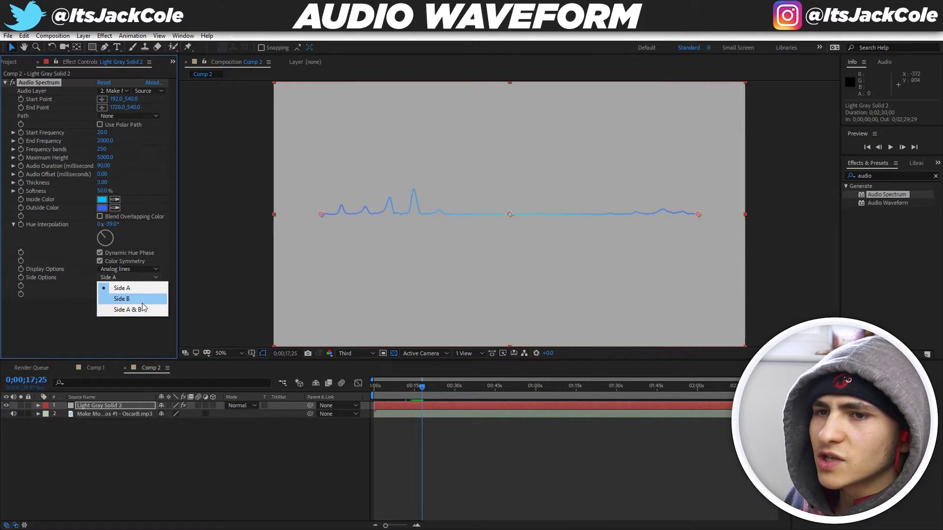
pyautogui.click(141, 298)
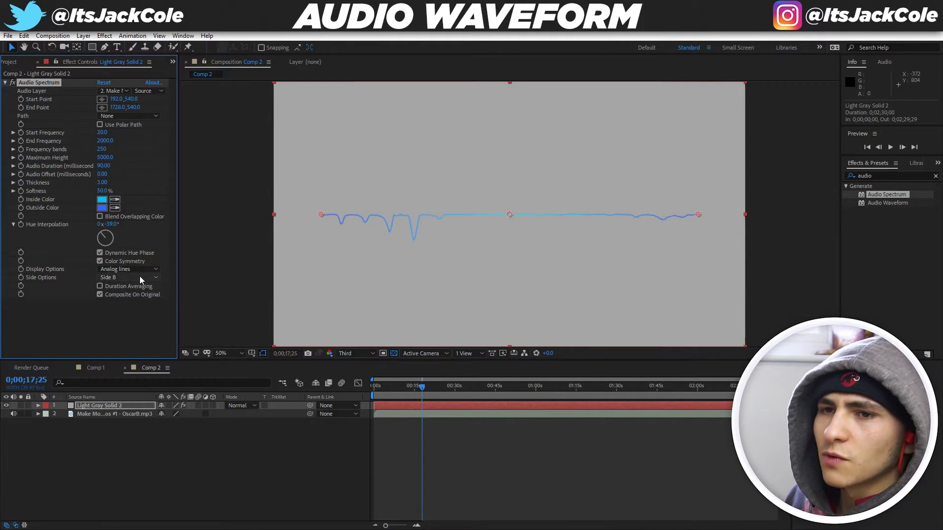
pyautogui.click(140, 276)
pyautogui.click(146, 309)
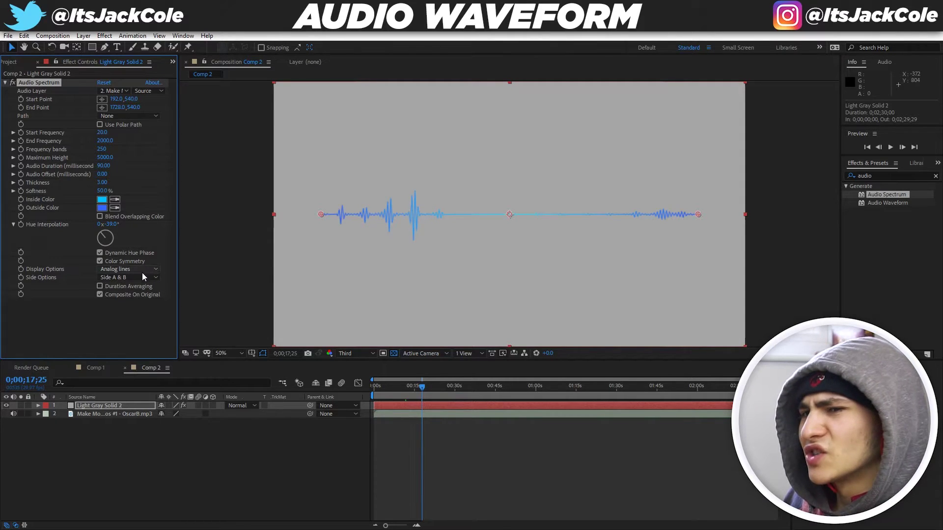
pyautogui.click(143, 277)
pyautogui.click(141, 296)
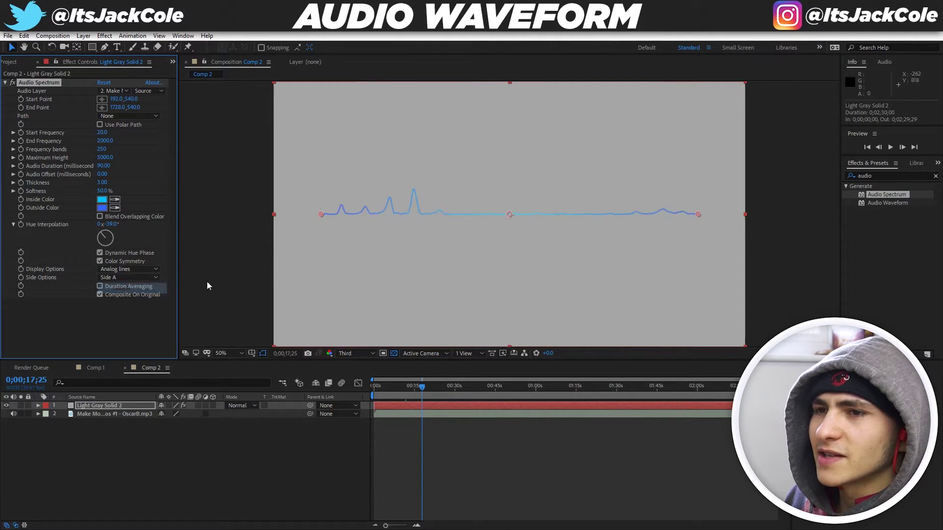
pyautogui.click(139, 277)
pyautogui.click(141, 309)
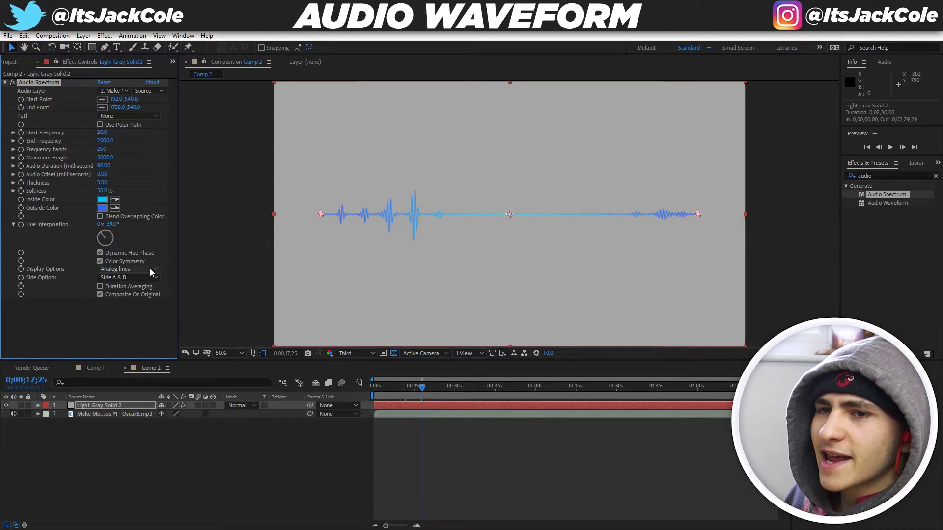
# Set the Audio Spectrum's Display Options to Analog dots and Thickness to 14.60, and preview from about 0;00;28;12
pyautogui.click(152, 269)
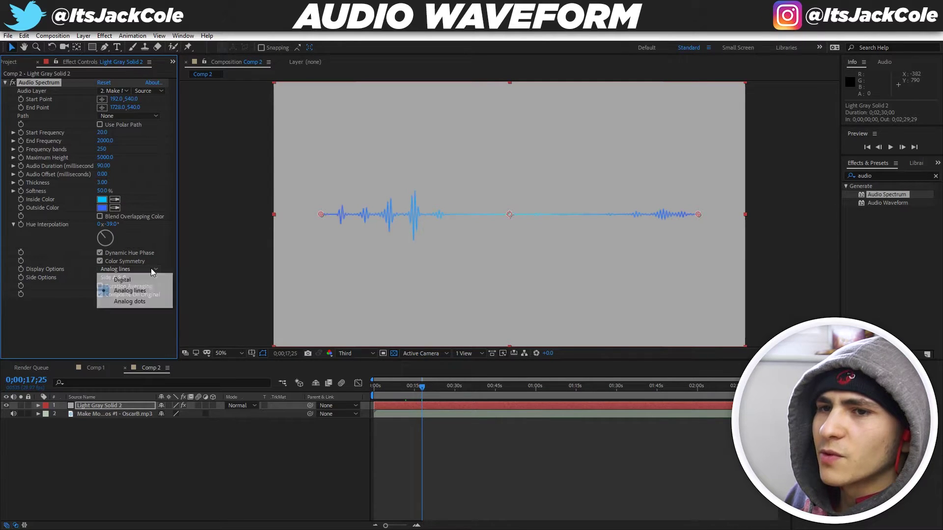
pyautogui.click(151, 302)
pyautogui.moveTo(448, 388); pyautogui.dragTo(452, 390)
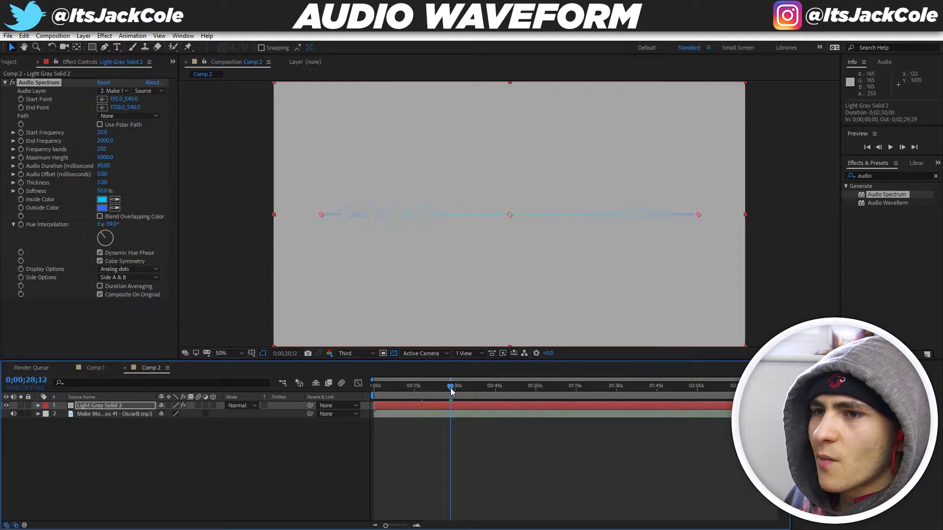
pyautogui.moveTo(102, 182); pyautogui.dragTo(160, 181)
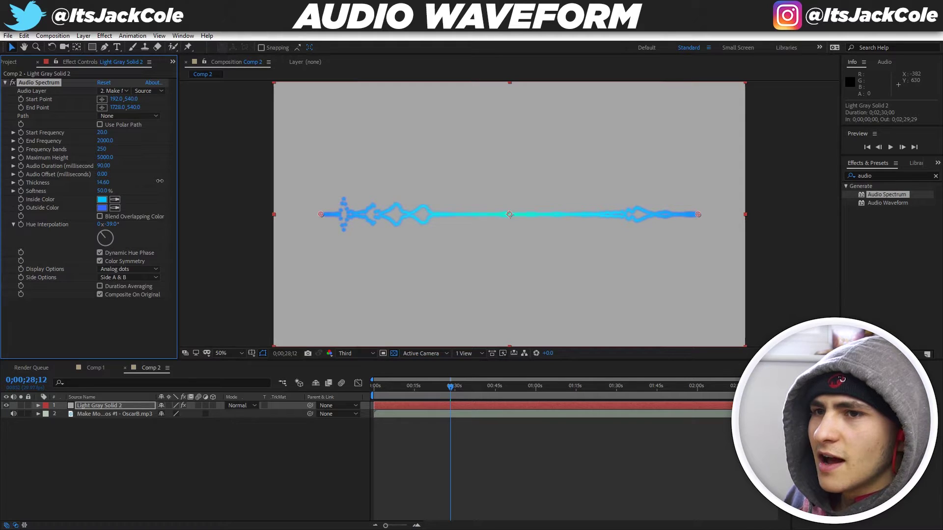
pyautogui.press('space')
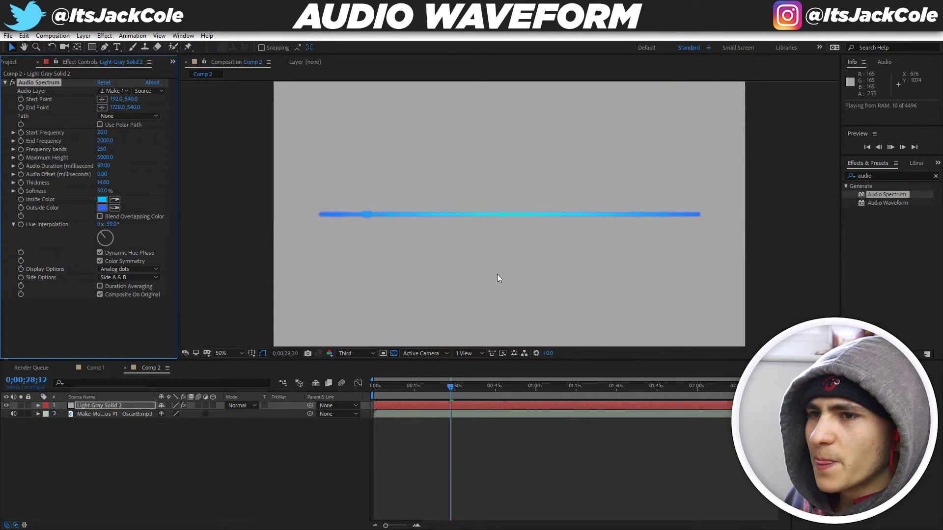
# Undo the Audio Spectrum's Analog dots and Thickness 14.60 changes and keep Display Options on Analog lines
pyautogui.press('space')
pyautogui.hotkey('ctrl', 'z')
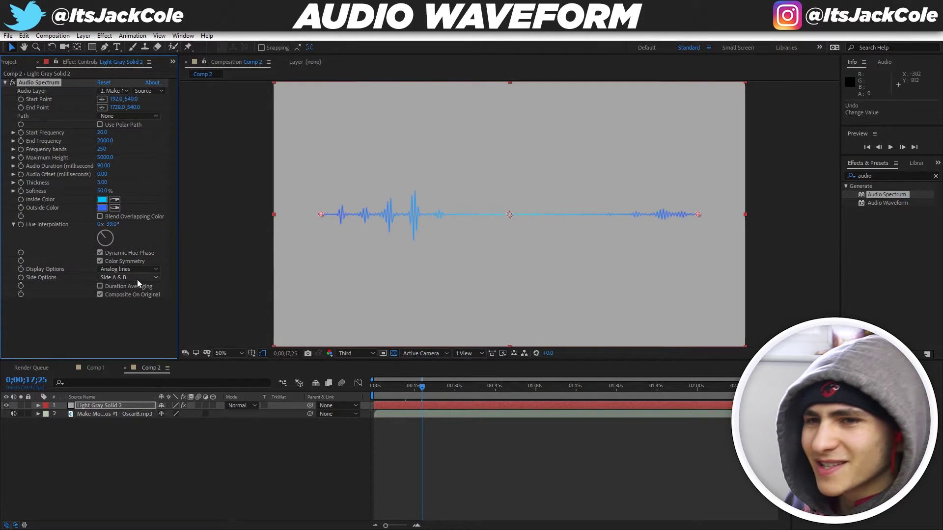
pyautogui.click(140, 268)
pyautogui.click(136, 295)
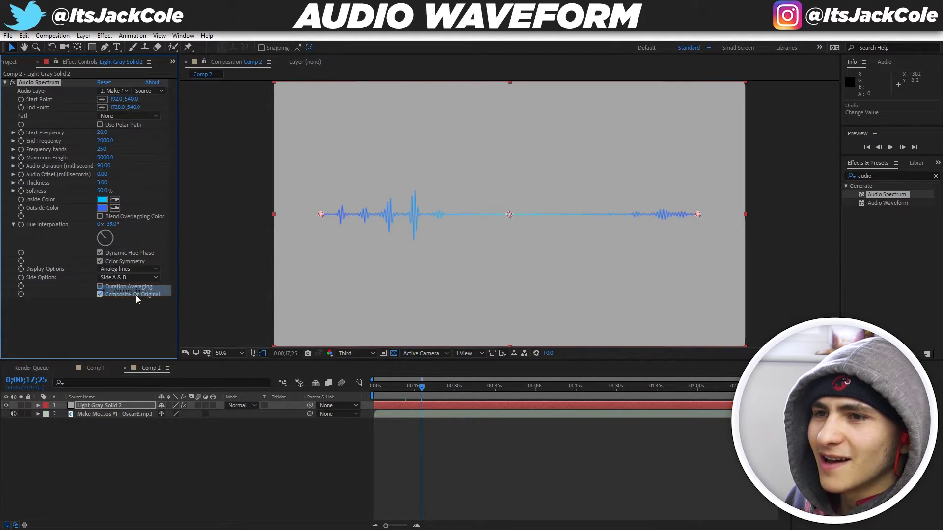
# Try the Audio Spectrum's Digital display option and return Display Options to Analog lines
pyautogui.click(146, 265)
pyautogui.click(140, 281)
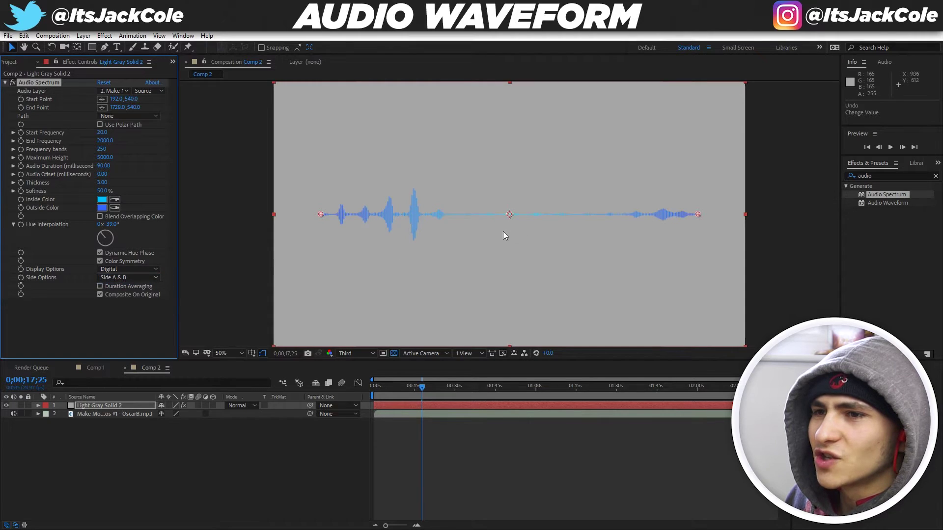
pyautogui.click(128, 269)
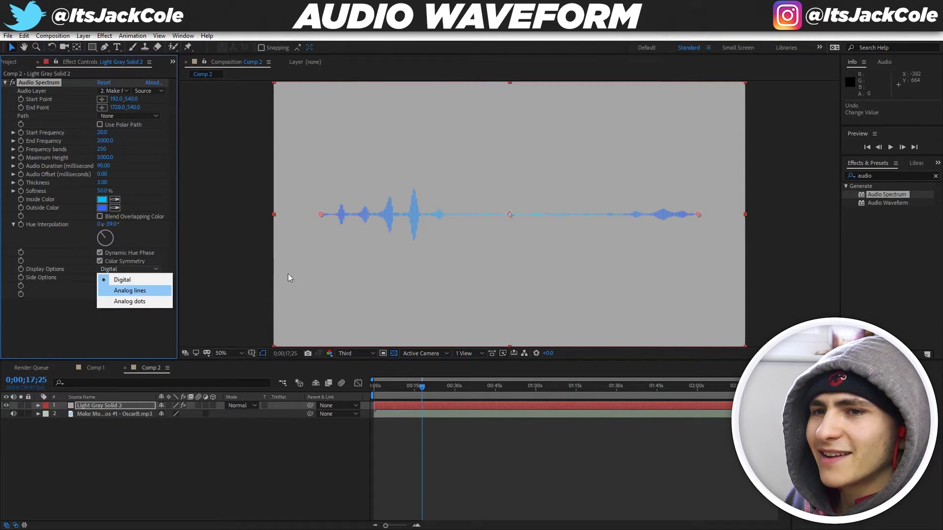
pyautogui.click(141, 292)
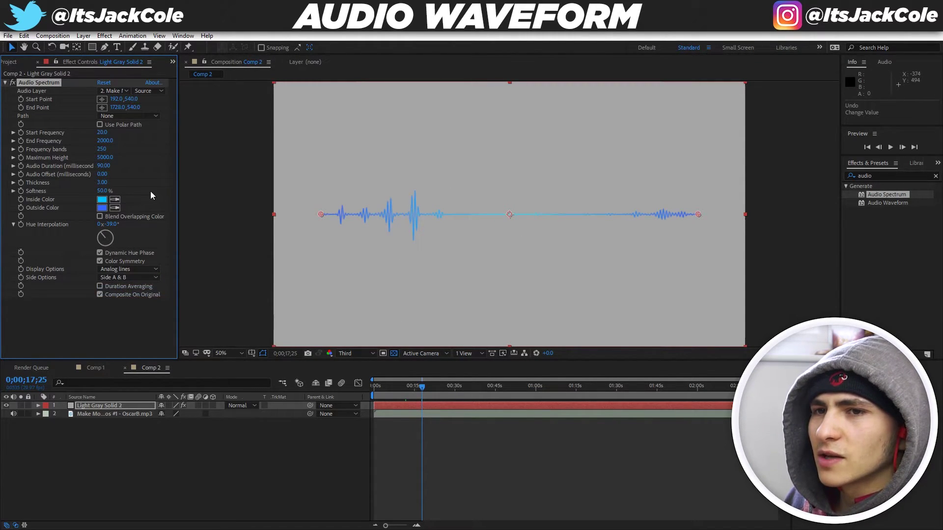
# Set the Audio Spectrum's Thickness to 5.00
pyautogui.click(102, 182)
pyautogui.write('5')
pyautogui.press('Return')
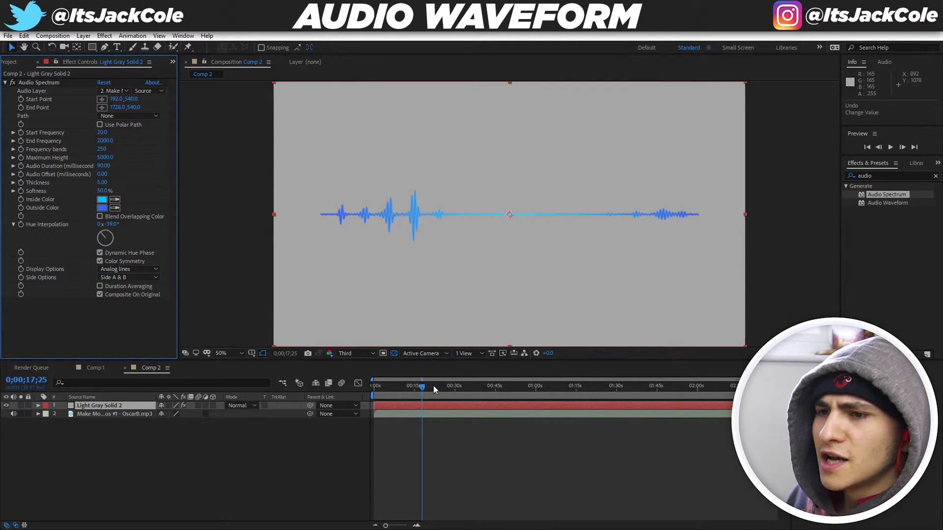
# Preview the waveform from the start of Comp 2 and scrub ahead to about 0;00;59;11
pyautogui.moveTo(433, 387); pyautogui.dragTo(363, 395)
pyautogui.click(450, 449)
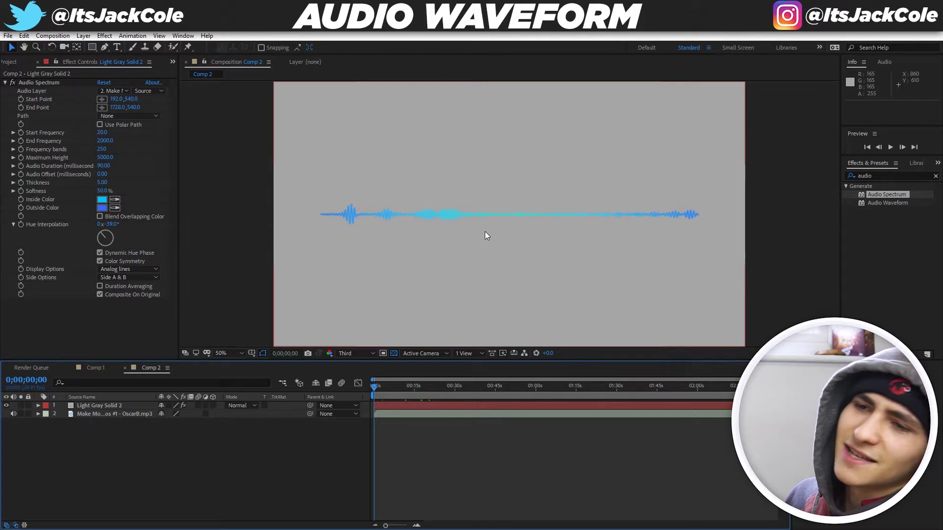
pyautogui.press('space')
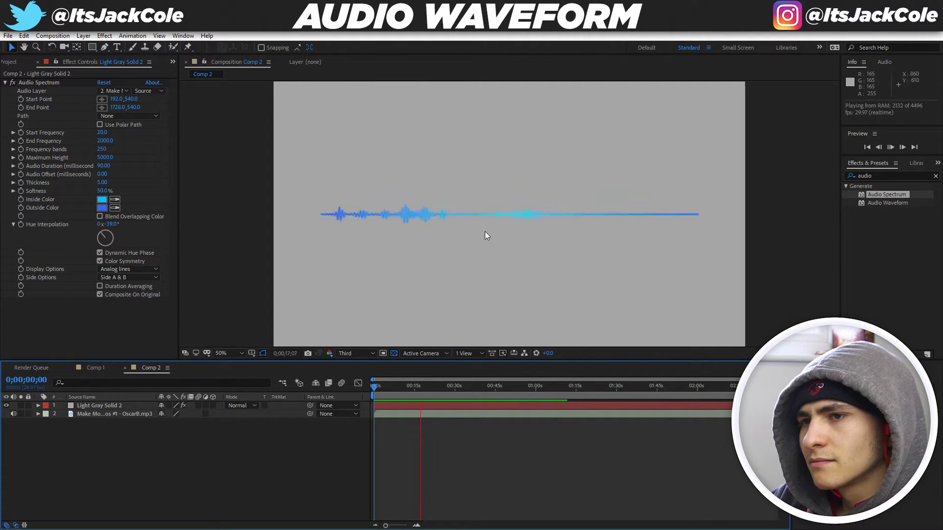
pyautogui.press('space')
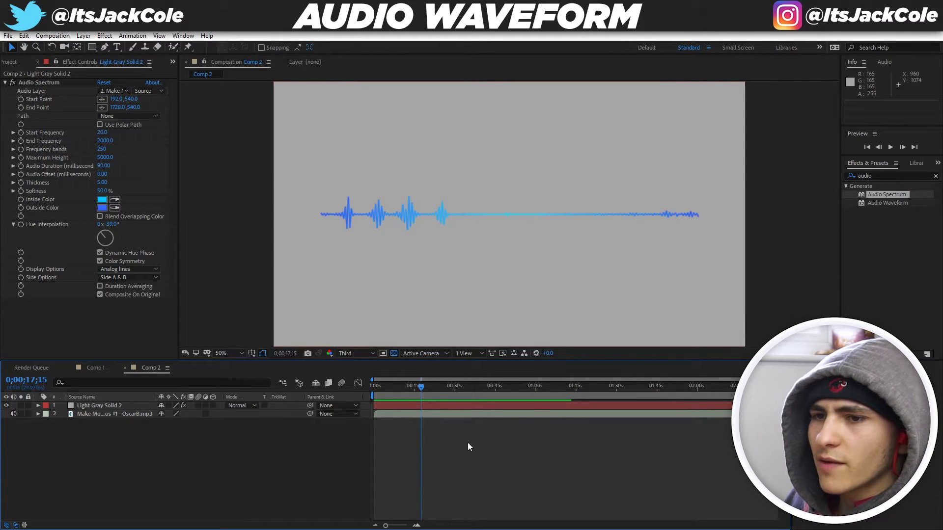
pyautogui.moveTo(423, 386); pyautogui.dragTo(534, 390)
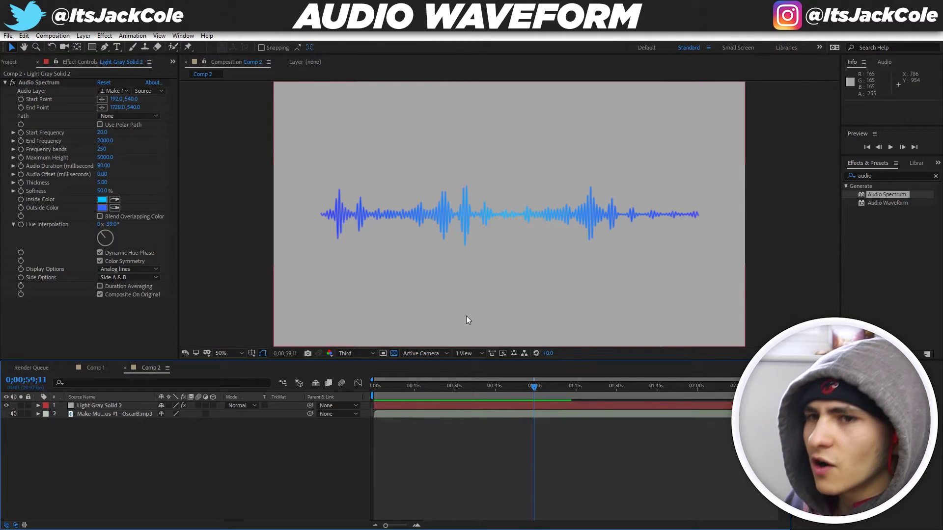
# Turn off Composite On Original for the Audio Spectrum, scrub to about 0;01;12;22, and preview briefly from the start
pyautogui.click(134, 294)
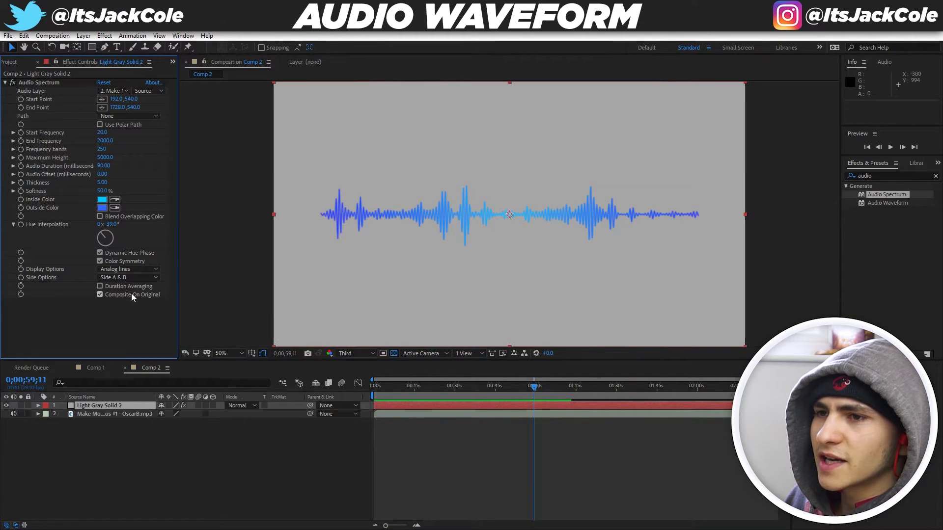
pyautogui.click(131, 296)
pyautogui.moveTo(534, 387); pyautogui.dragTo(570, 388)
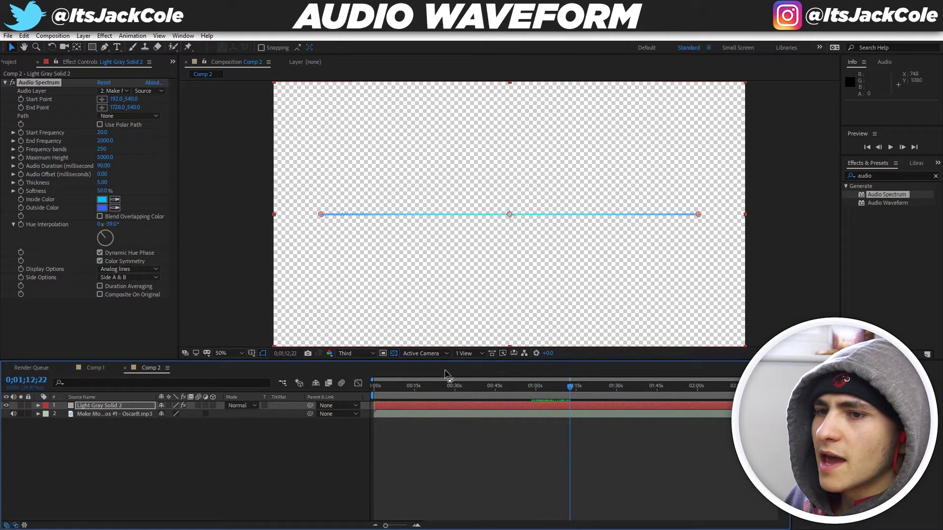
pyautogui.press('space')
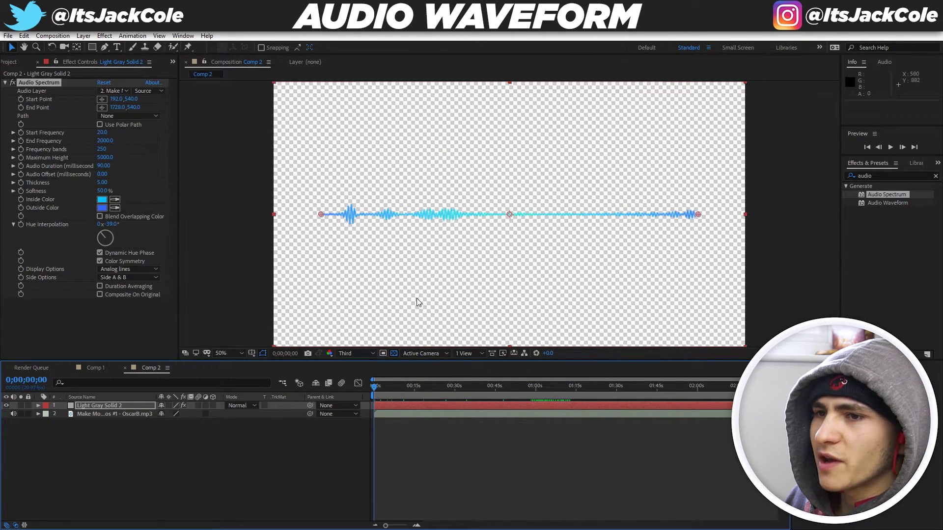
pyautogui.press('space')
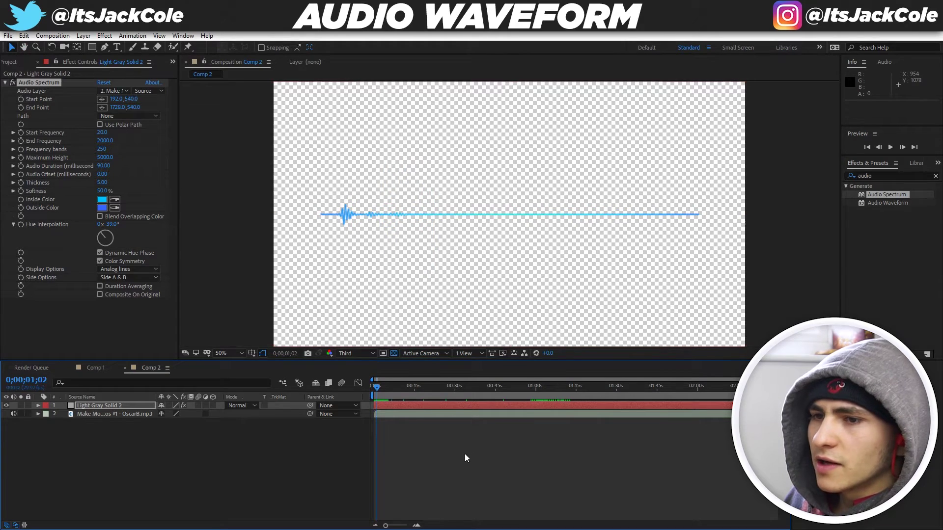
pyautogui.click(465, 454)
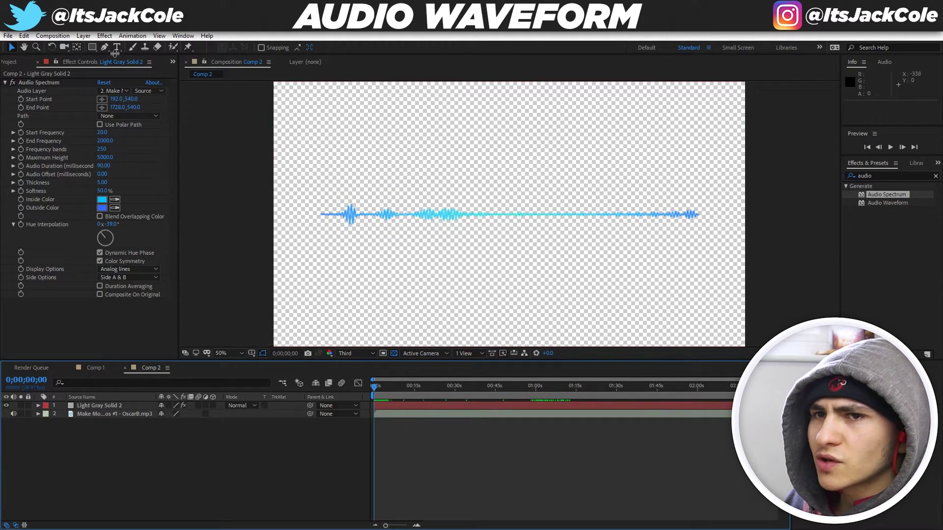
# Add Comp 2 to the render queue and set its output module format to QuickTime
pyautogui.click(66, 38)
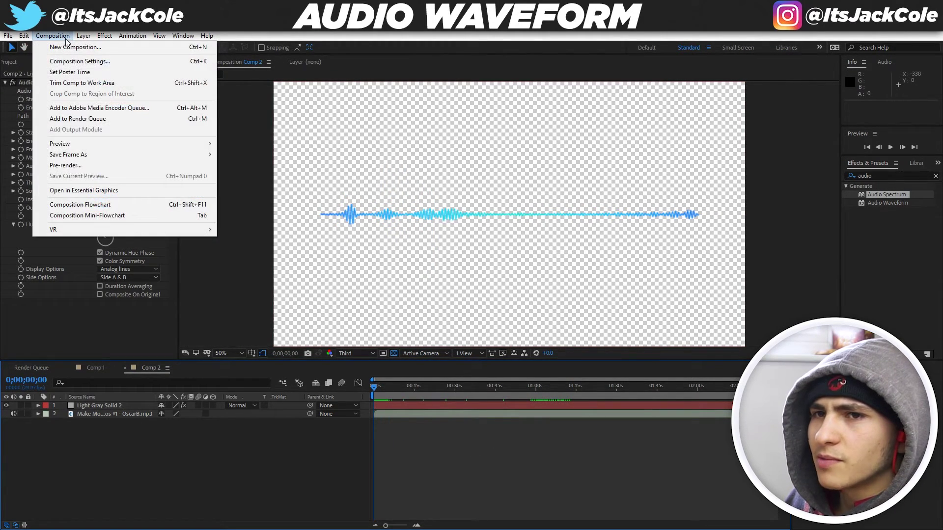
pyautogui.click(89, 165)
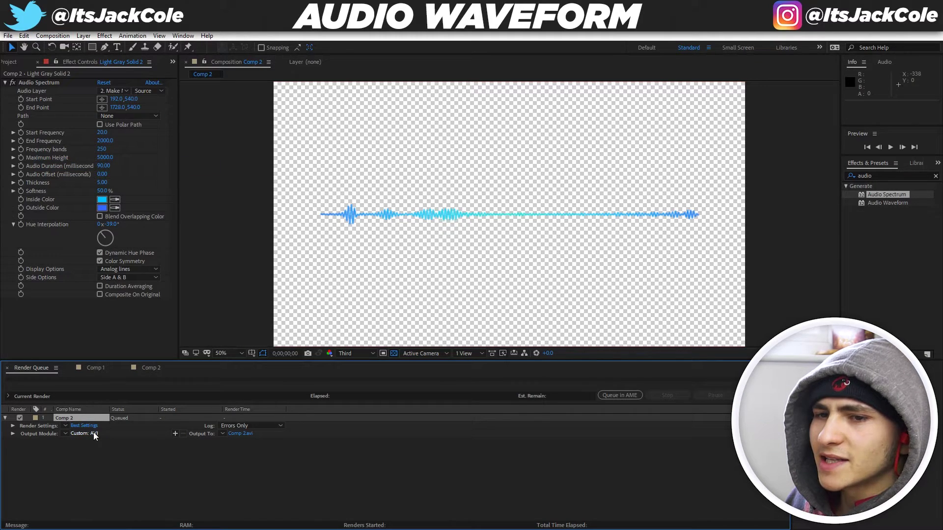
pyautogui.click(94, 433)
pyautogui.click(494, 141)
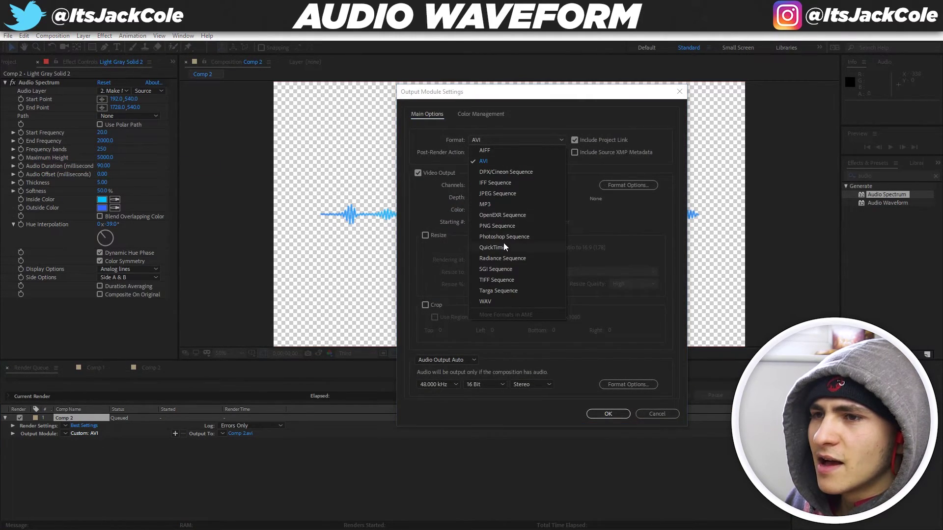
pyautogui.click(504, 247)
pyautogui.click(613, 413)
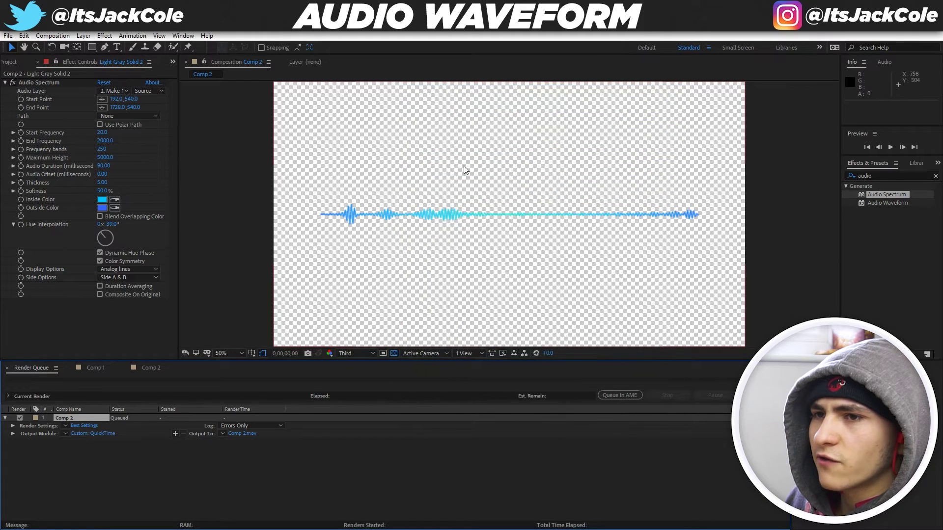
# Set Comp 2's output file to Export Waveform Audio on the Desktop and start the render
pyautogui.click(244, 434)
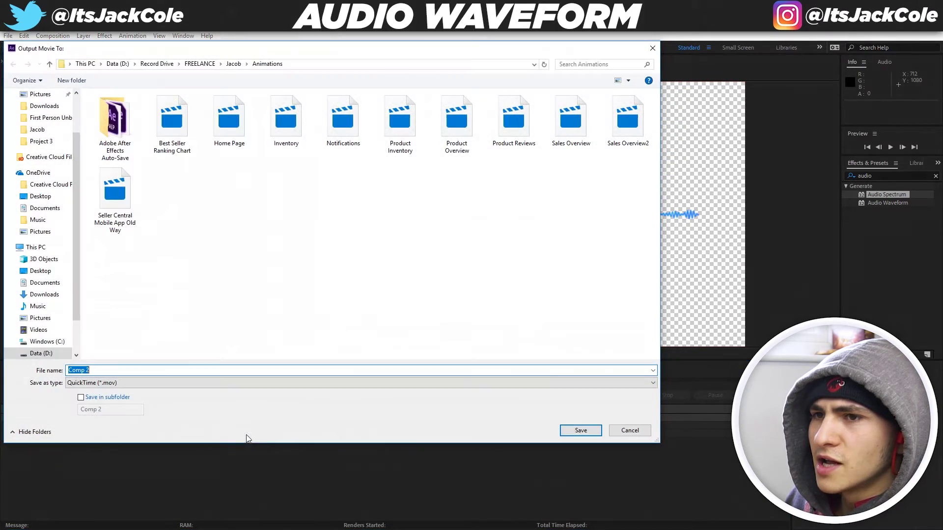
pyautogui.click(57, 118)
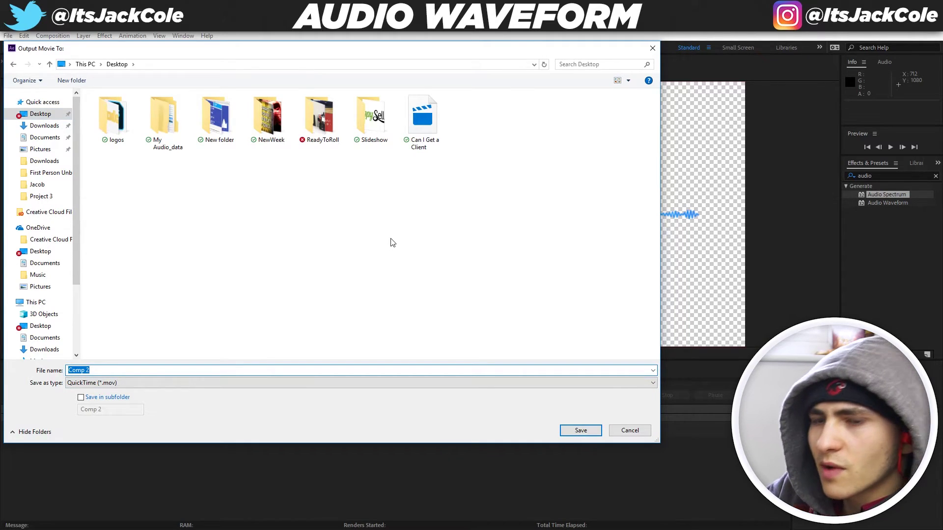
pyautogui.write('Export Wa')
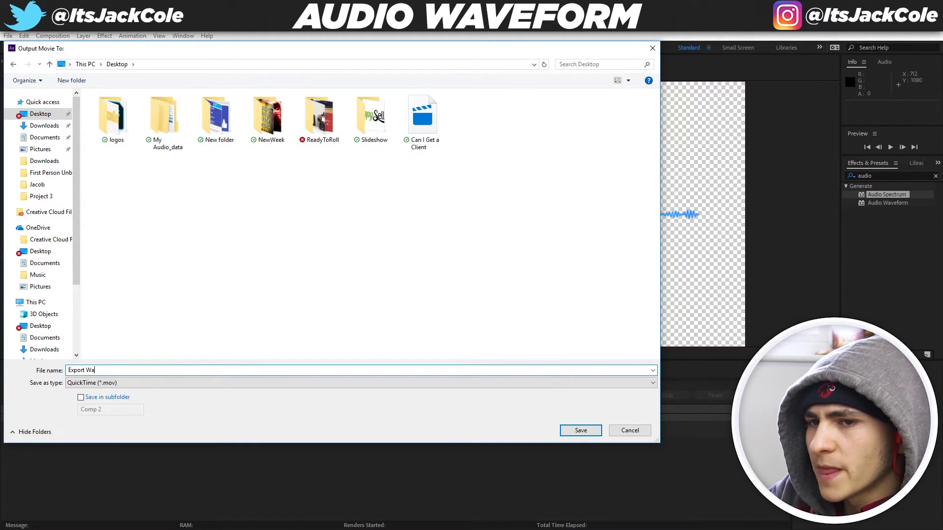
pyautogui.write('veform Audio')
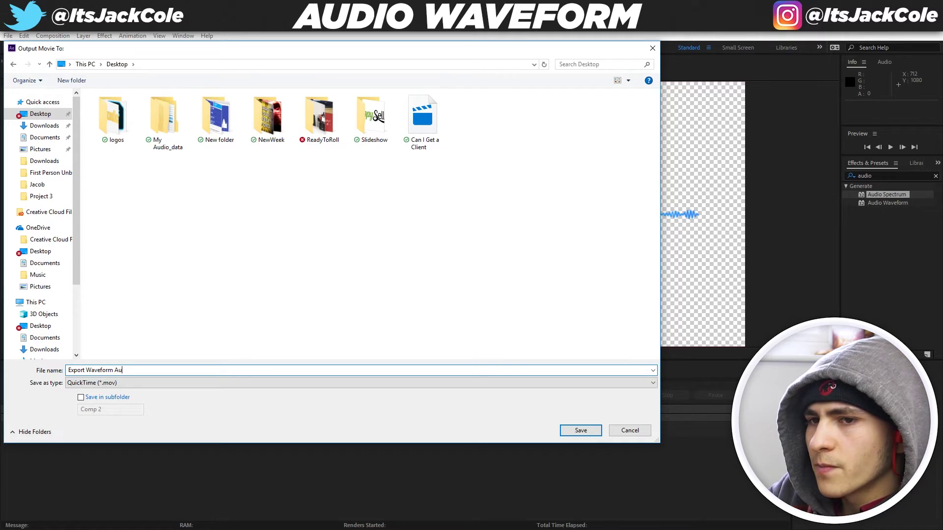
pyautogui.press('Return')
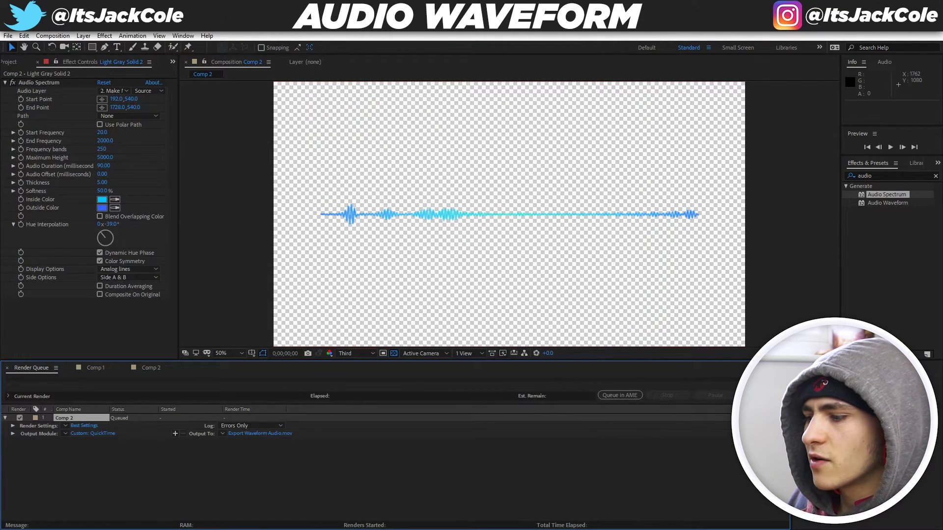
pyautogui.click(761, 395)
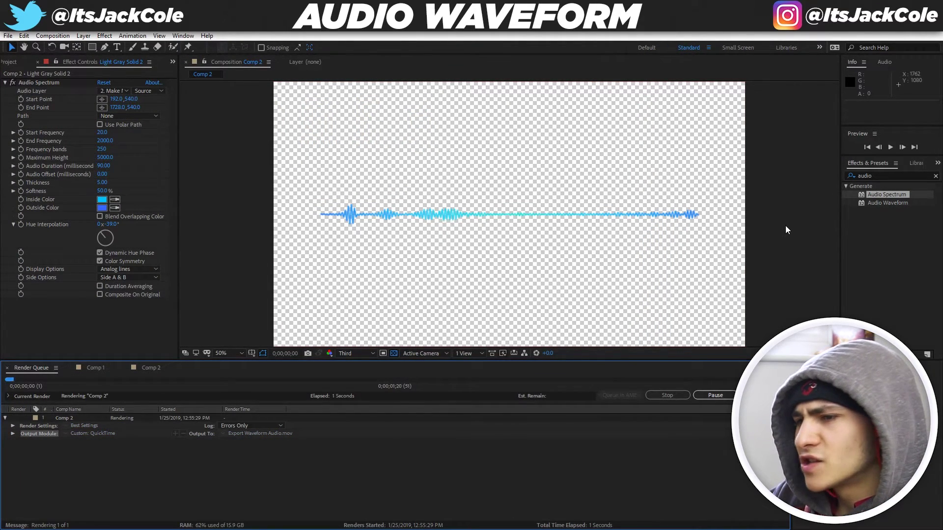